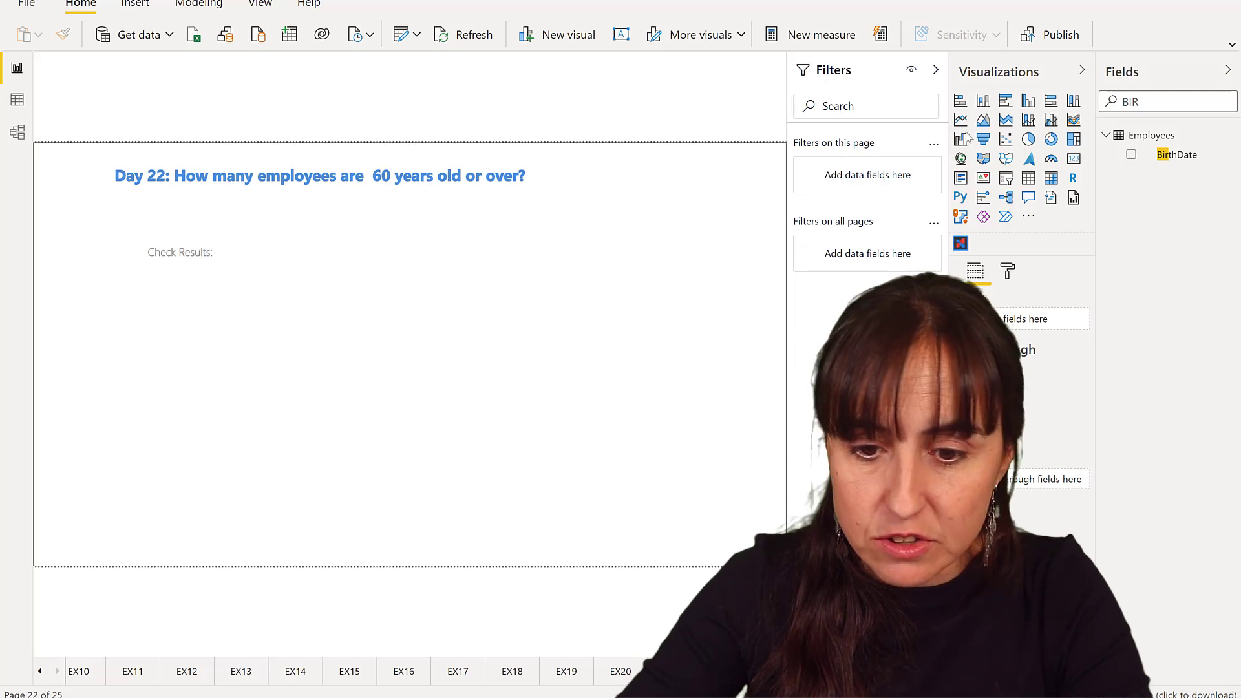
# Add a Full Name table to the Day 22 page and nudge it into place.
pyautogui.doubleClick(1113, 101)
pyautogui.write('full')
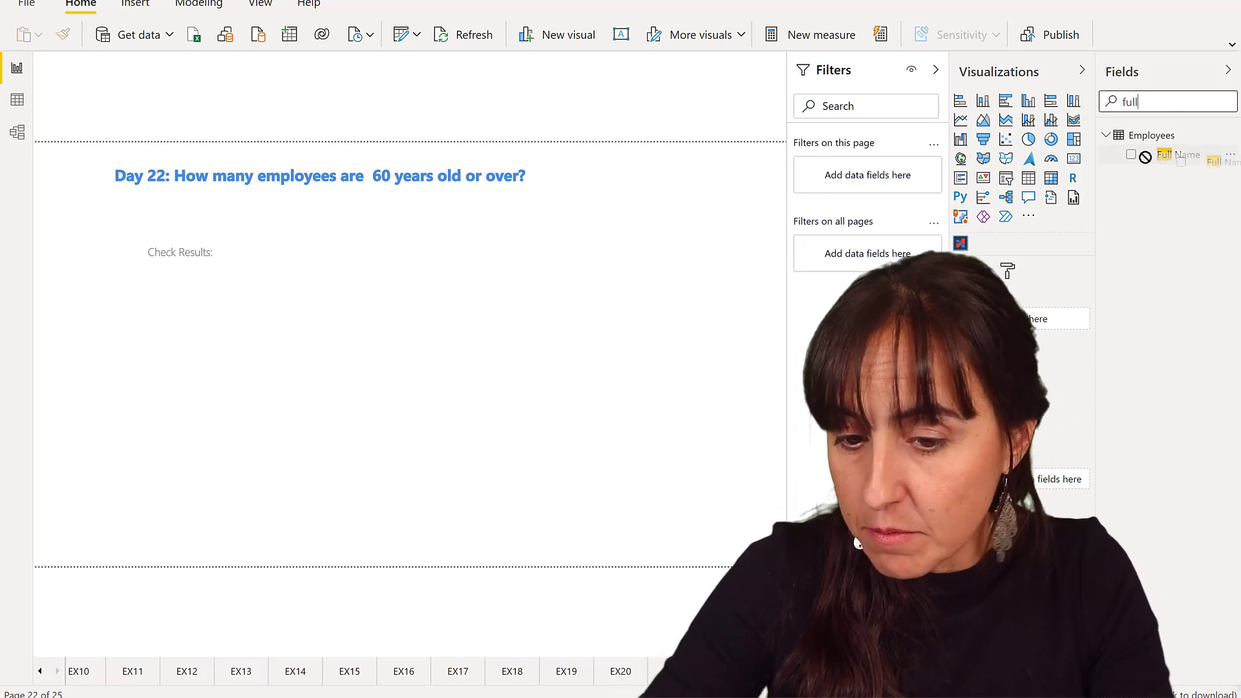
pyautogui.moveTo(1144, 156); pyautogui.dragTo(170, 334)
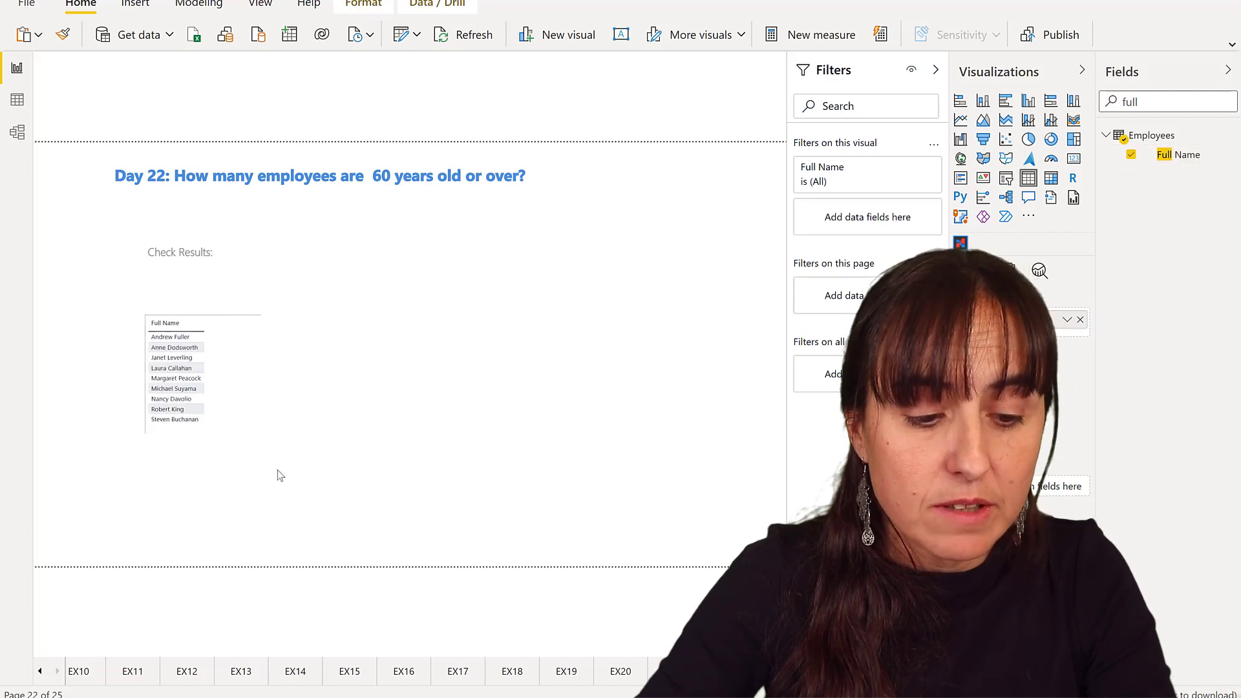
pyautogui.moveTo(263, 461); pyautogui.dragTo(236, 451)
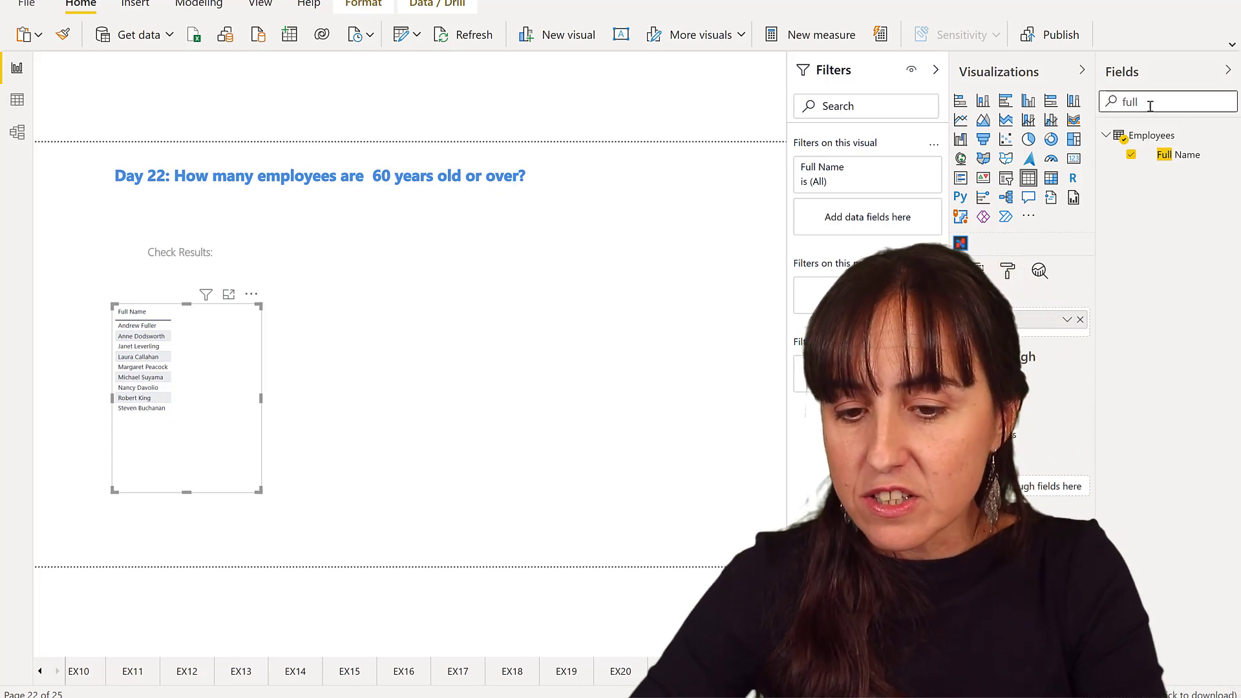
# Add BirthDate as a second column of the Full Name table.
pyautogui.moveTo(1143, 102); pyautogui.dragTo(1113, 107)
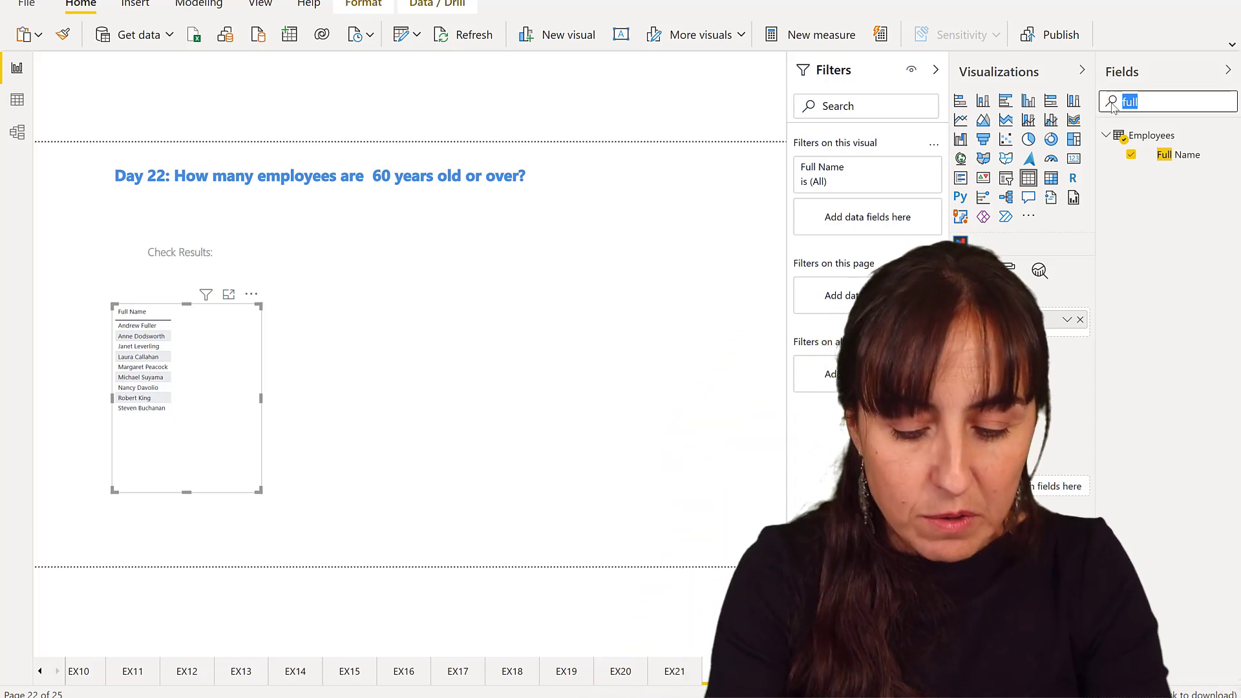
pyautogui.write('birth')
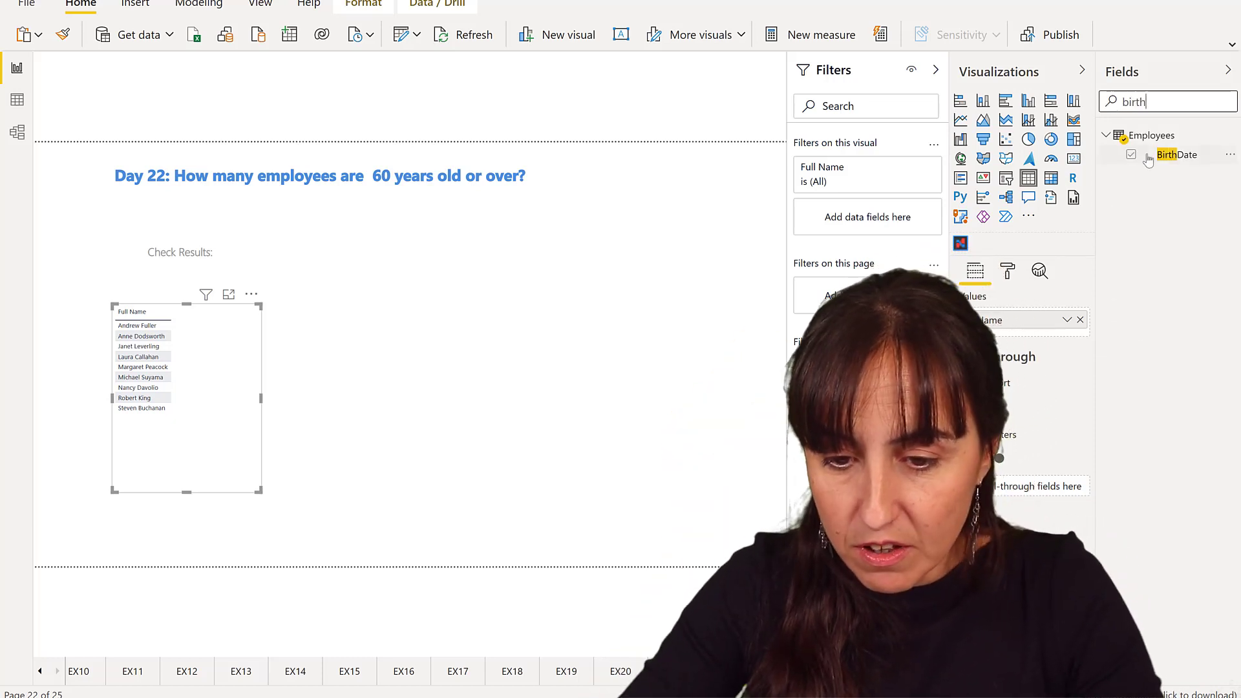
pyautogui.moveTo(1149, 156); pyautogui.dragTo(194, 360)
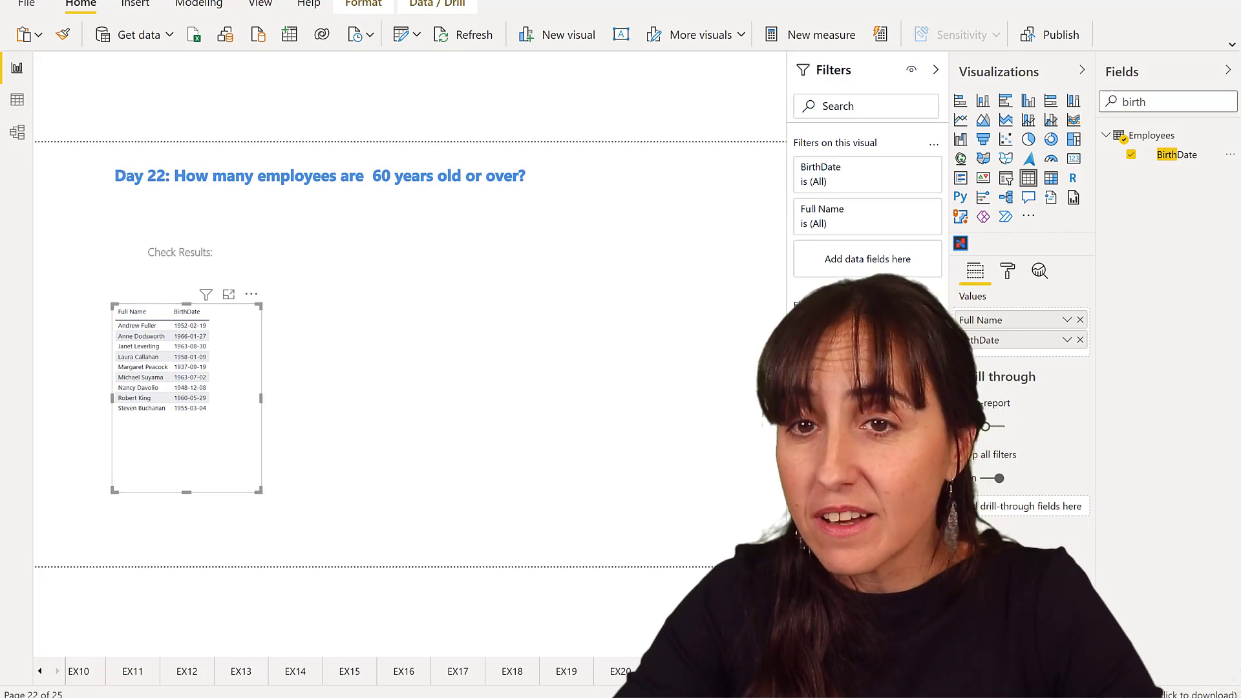
pyautogui.hotkey('alt', 'Tab')
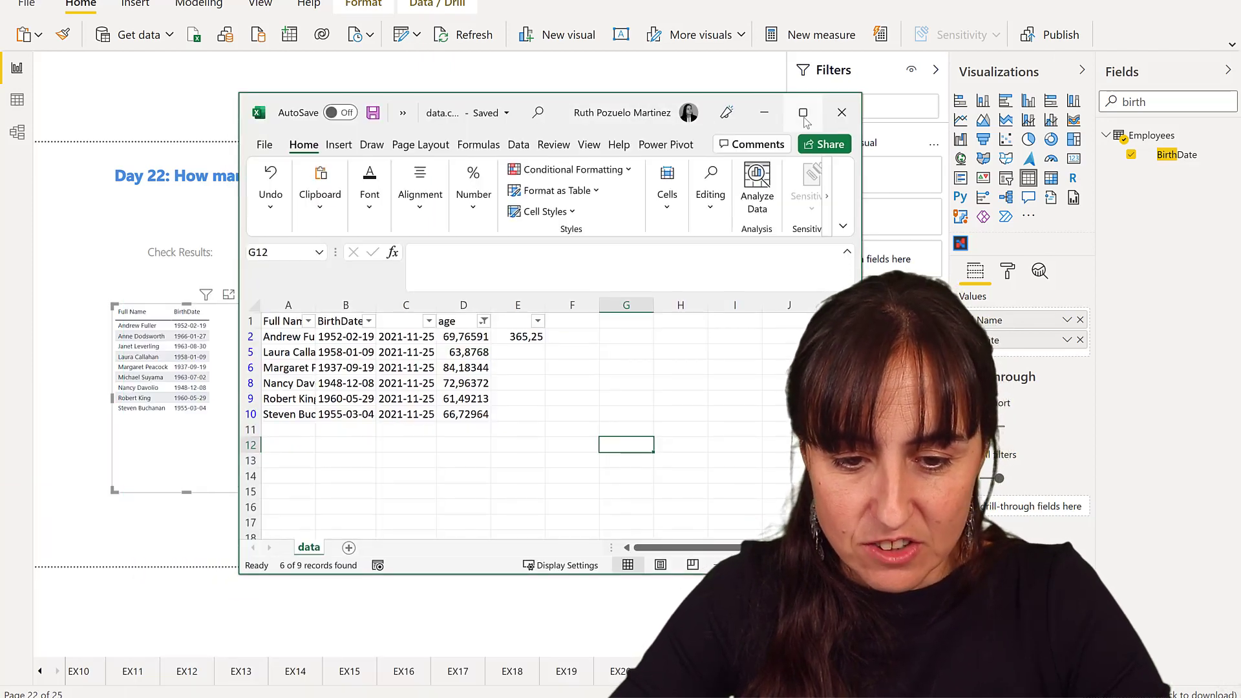
# Maximize Excel and clear the age filter so all nine employees show.
pyautogui.click(802, 116)
pyautogui.click(329, 344)
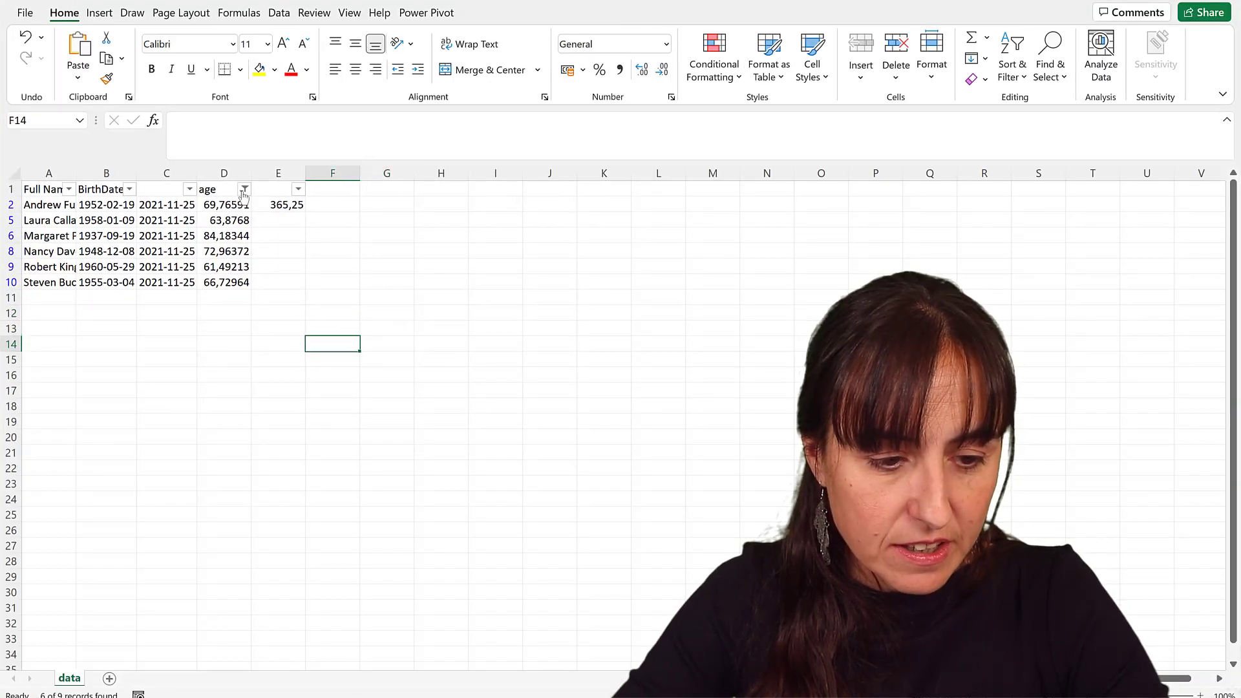
pyautogui.click(244, 189)
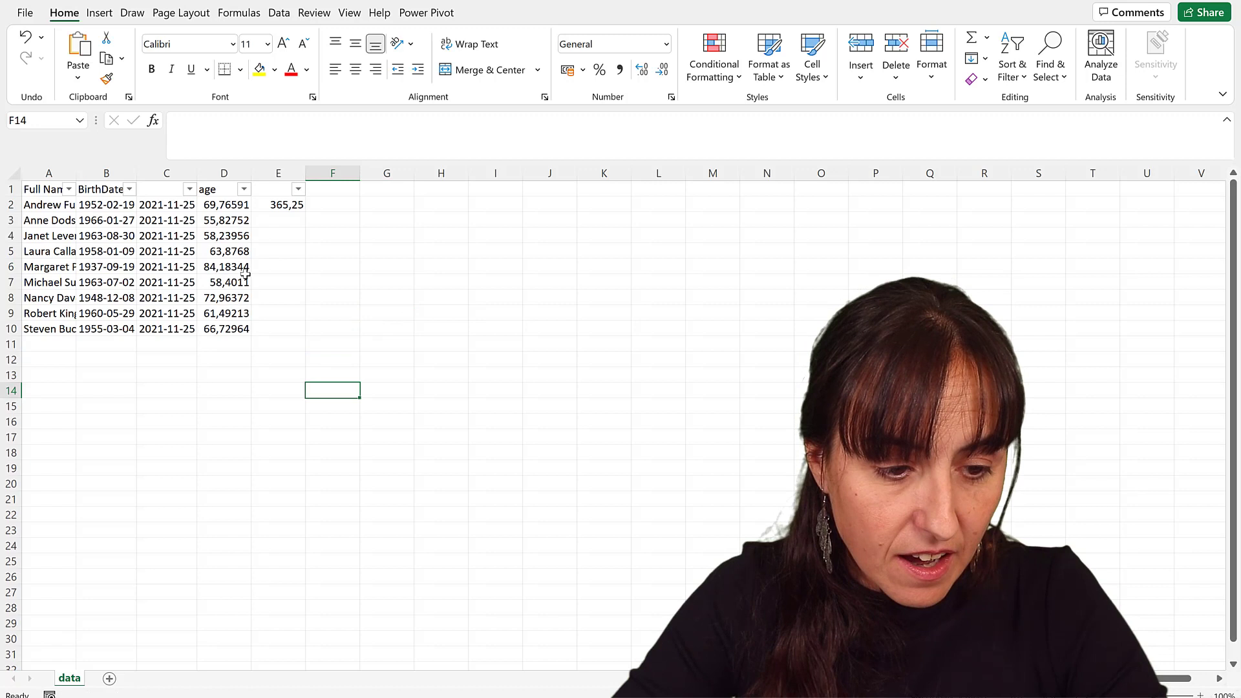
pyautogui.click(126, 298)
# Inspect the age formulas: TODAY() in C2, the 365.25 divisor in E2, and (C2-B2)/$E$2 in D2.
pyautogui.click(204, 206)
pyautogui.click(150, 204)
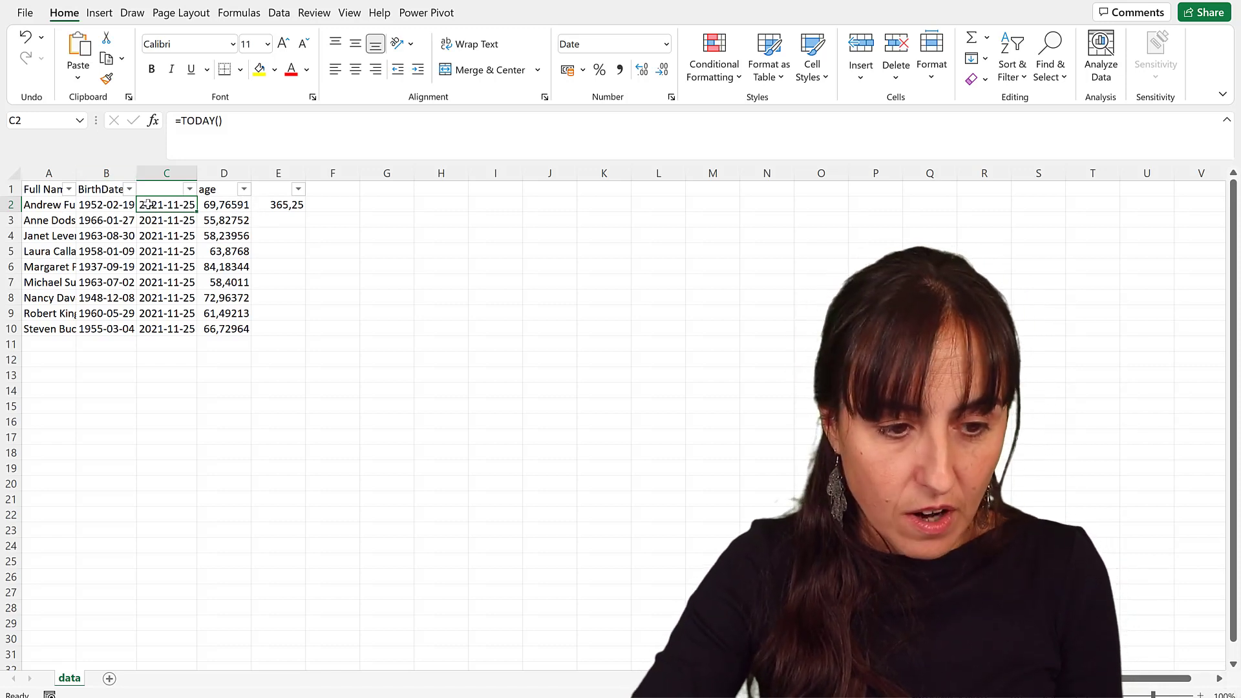
pyautogui.click(278, 204)
pyautogui.click(230, 204)
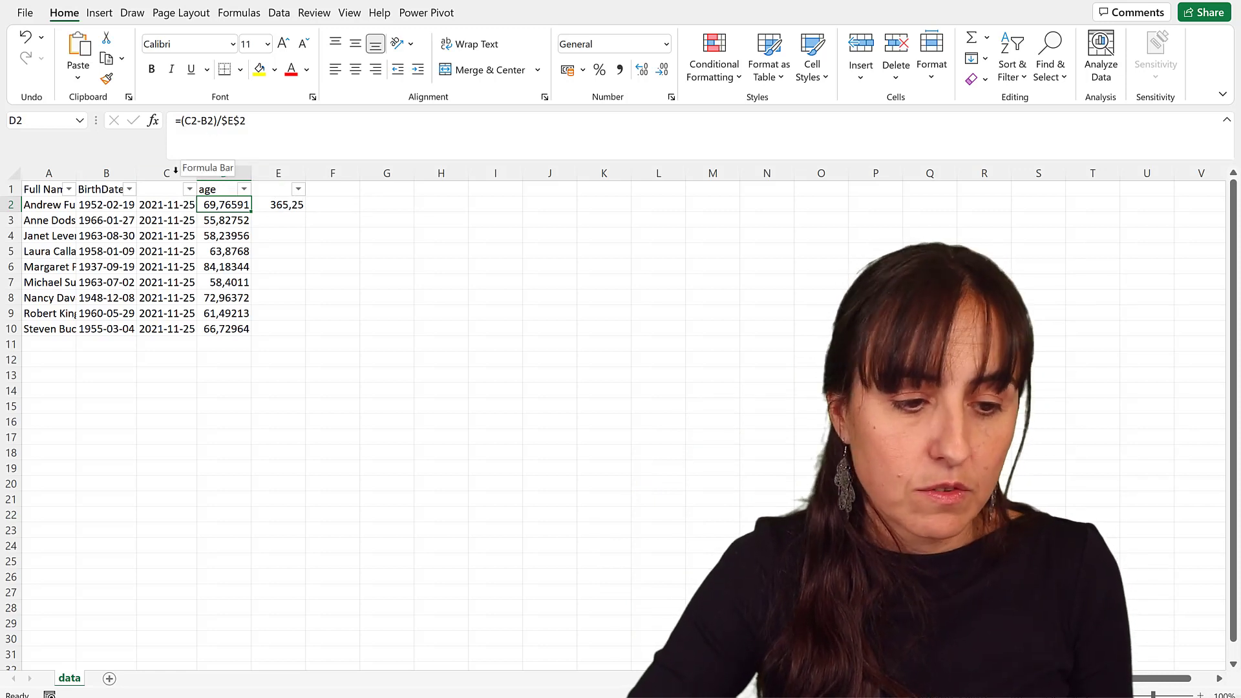
pyautogui.doubleClick(218, 205)
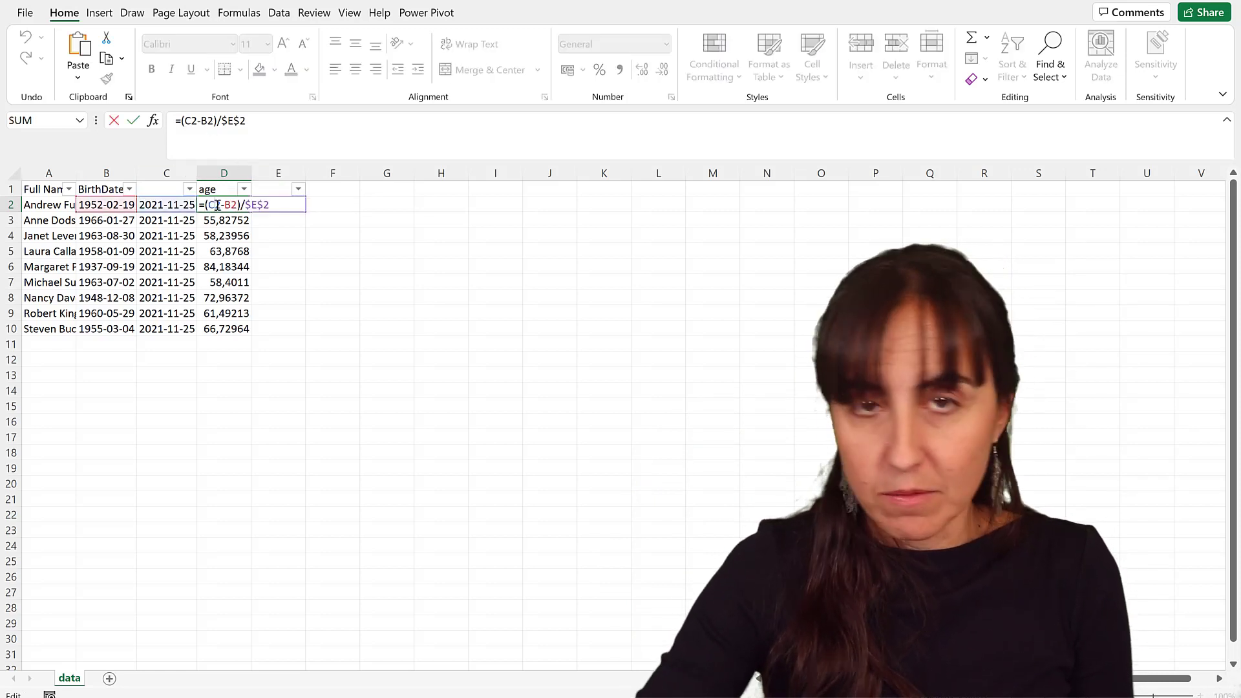
pyautogui.press('Return')
pyautogui.click(441, 282)
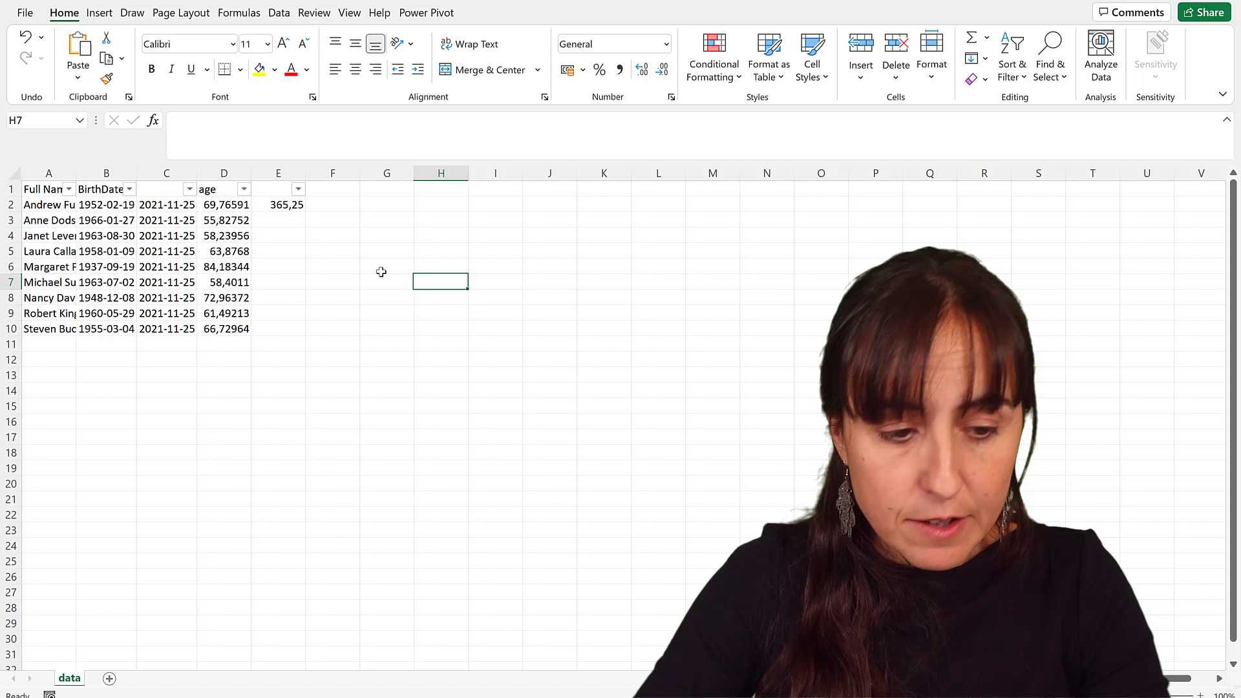
# Filter age to greater than or equal to 60, then select the remaining ages in column D.
pyautogui.click(241, 190)
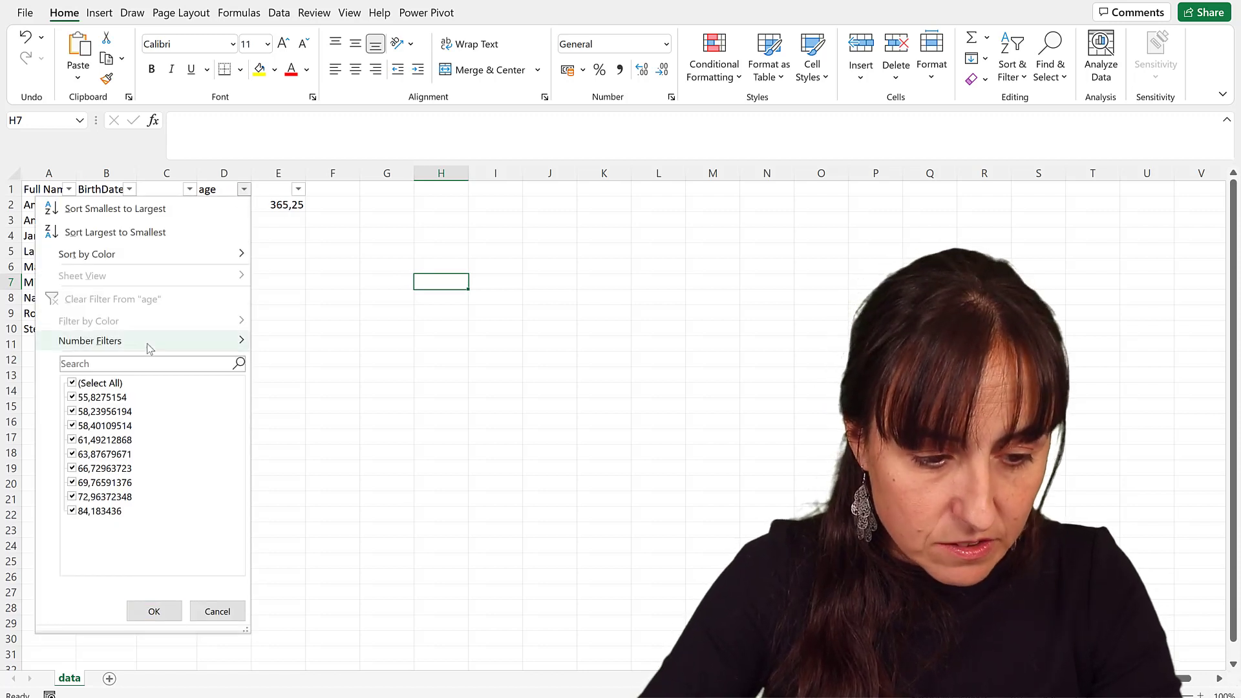
pyautogui.moveTo(155, 341)
pyautogui.click(361, 417)
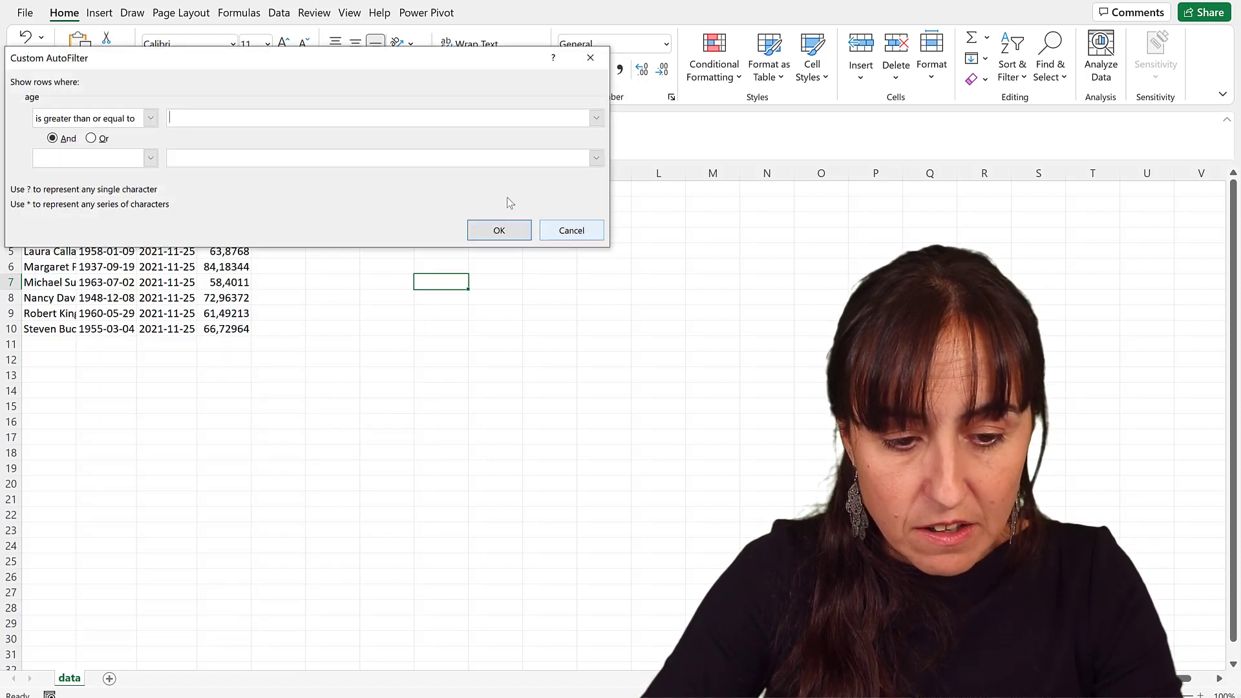
pyautogui.write('60')
pyautogui.press('Return')
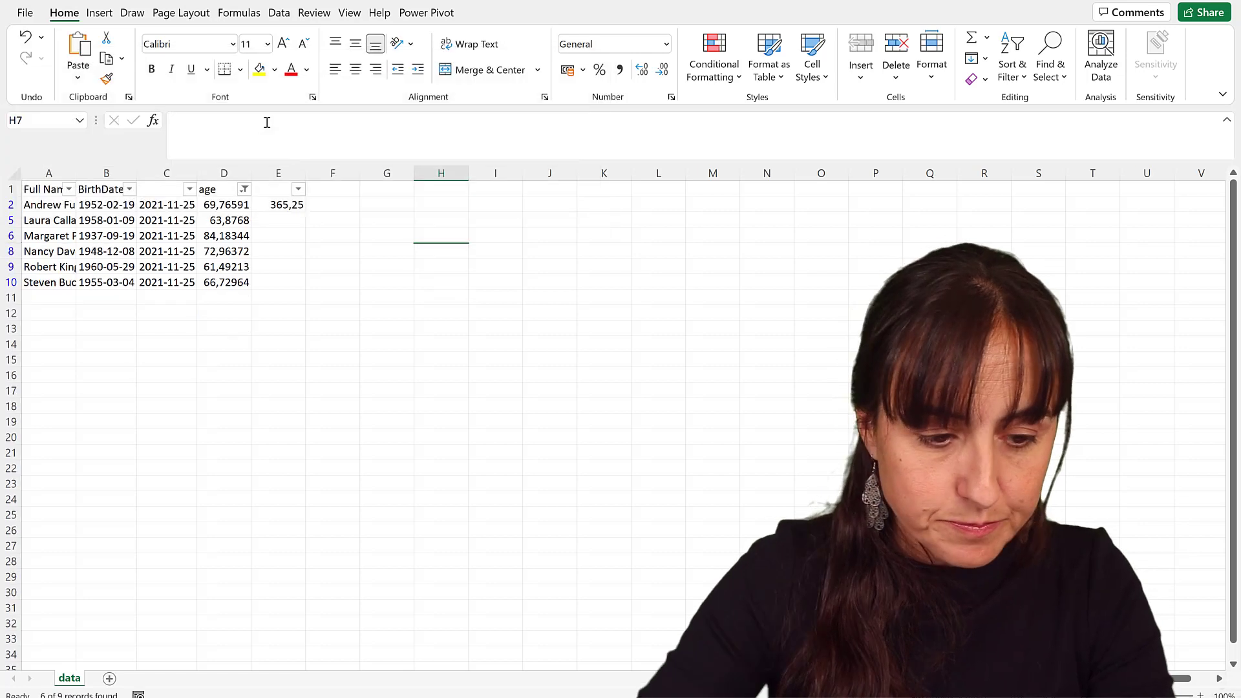
pyautogui.moveTo(218, 206); pyautogui.dragTo(224, 282)
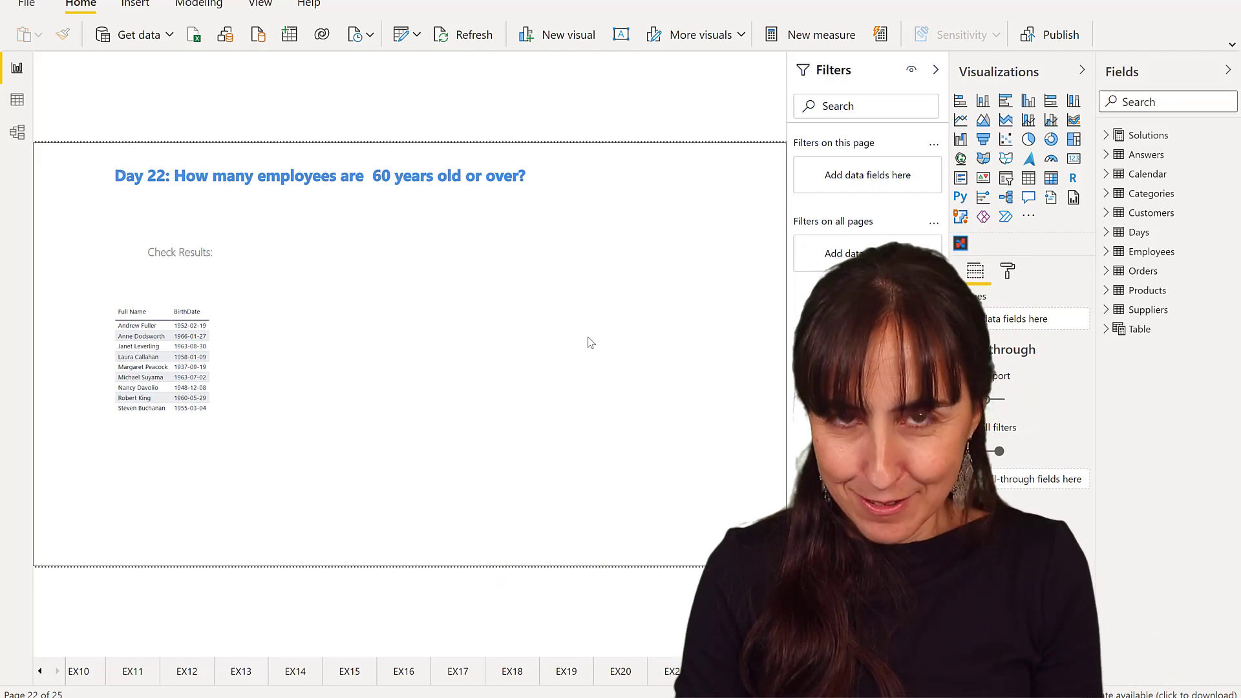
# Expand the Solutions table in Fields, then switch to Data view showing the Answers table.
pyautogui.click(1106, 136)
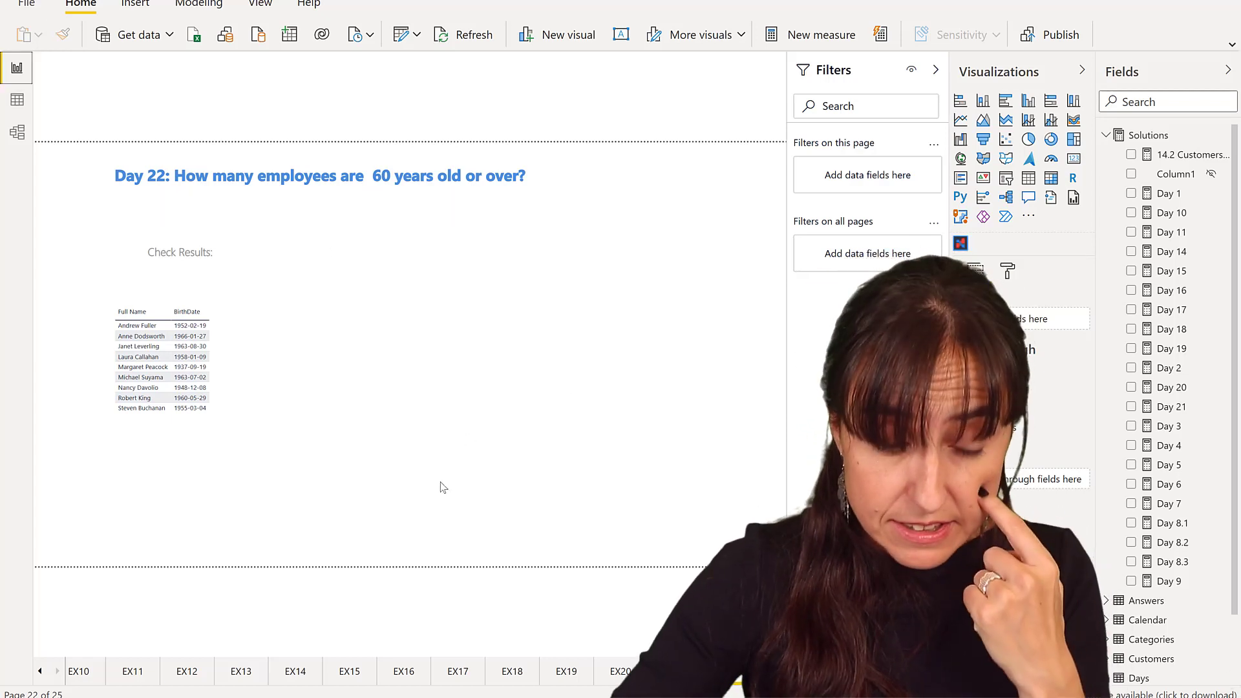
pyautogui.click(17, 102)
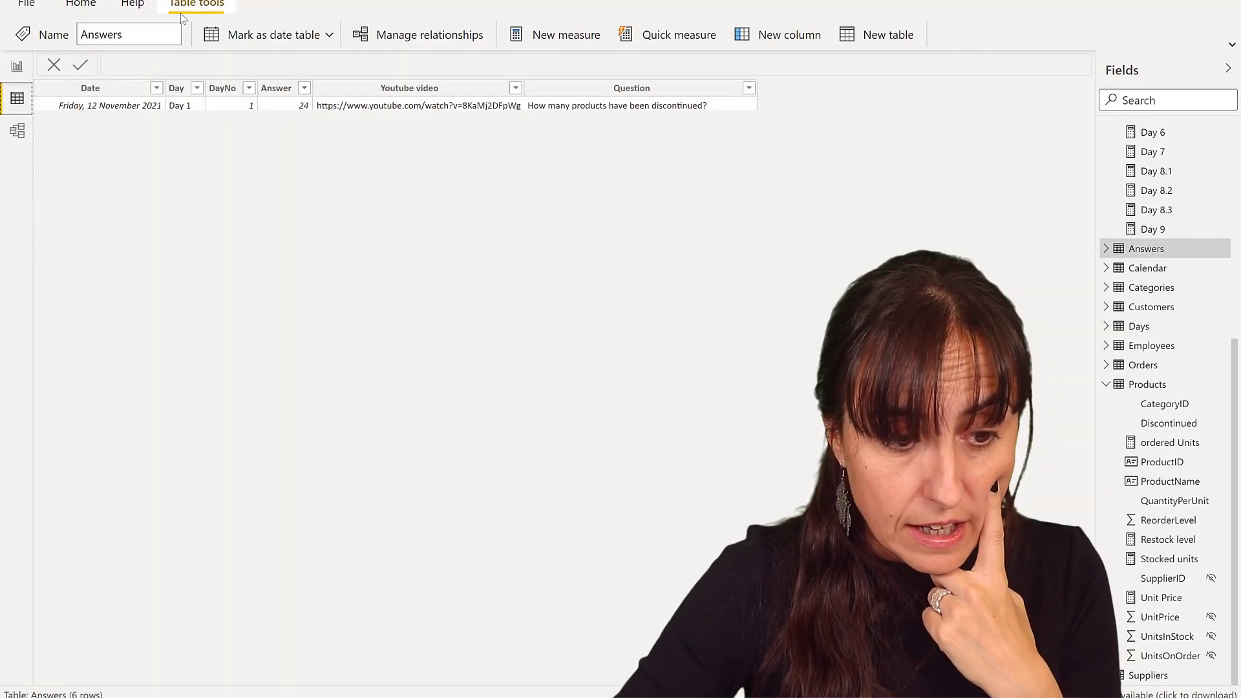
# Start a new calculated table as SUMMARIZE(Employees, Employees[EmployeeID].
pyautogui.click(889, 36)
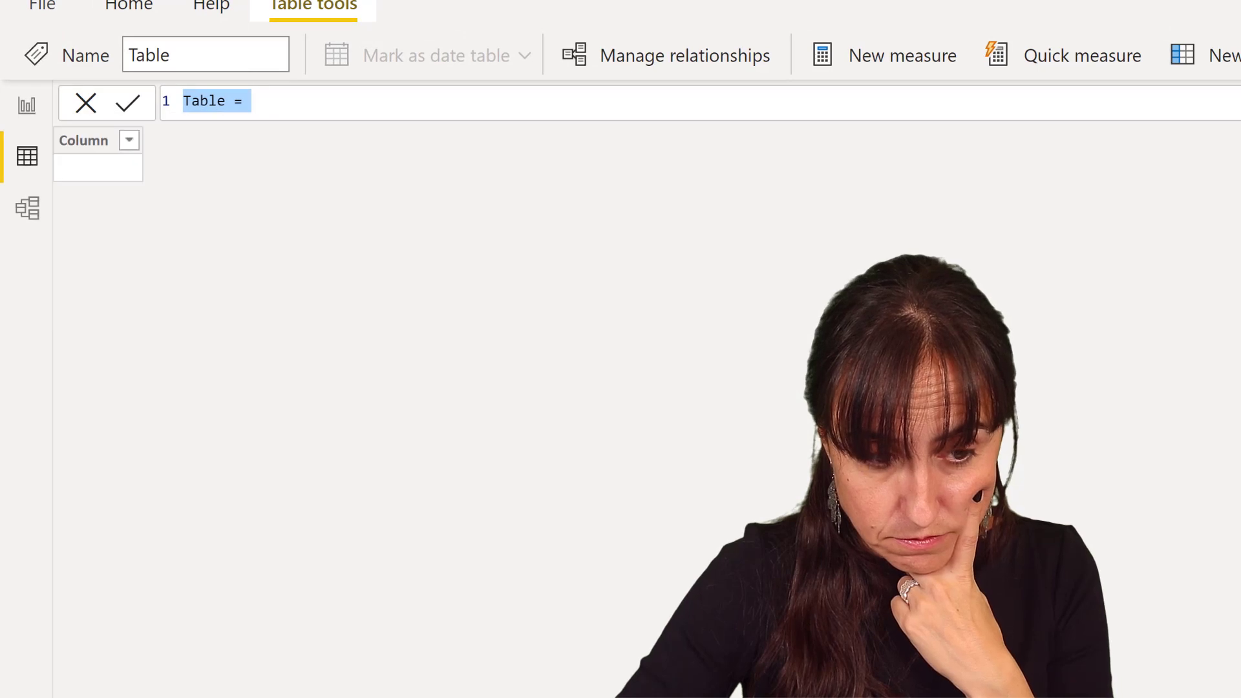
pyautogui.click(314, 105)
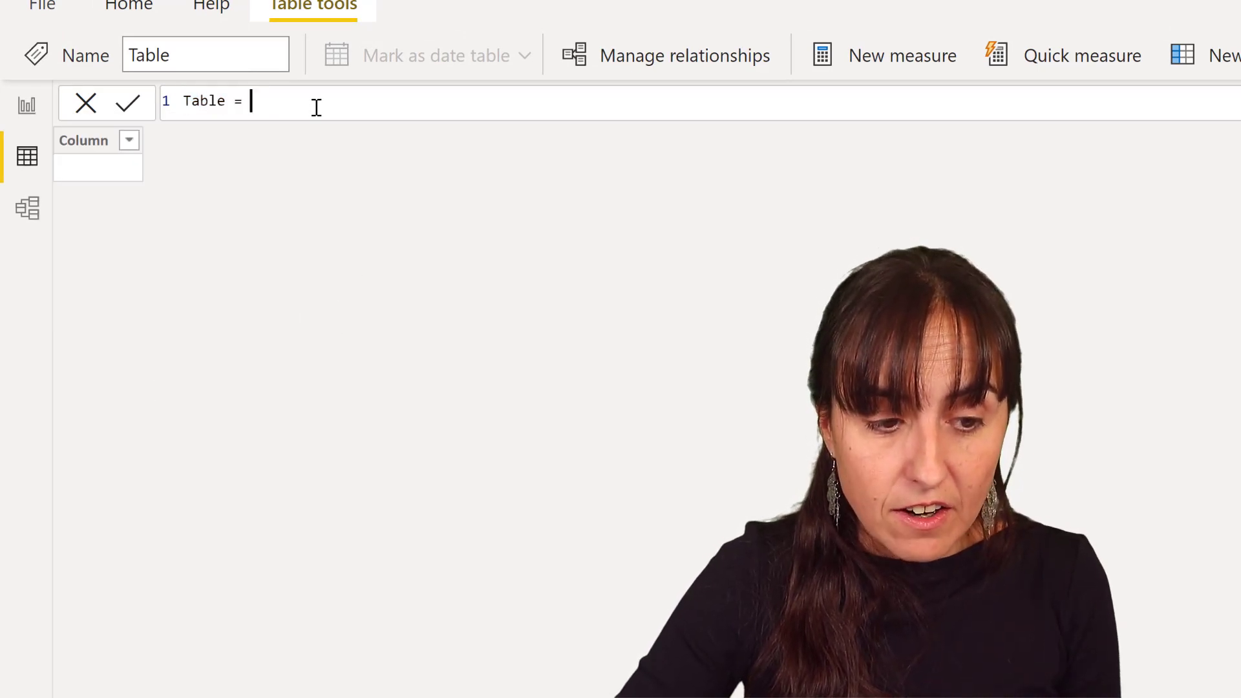
pyautogui.hotkey('shift', 'Return')
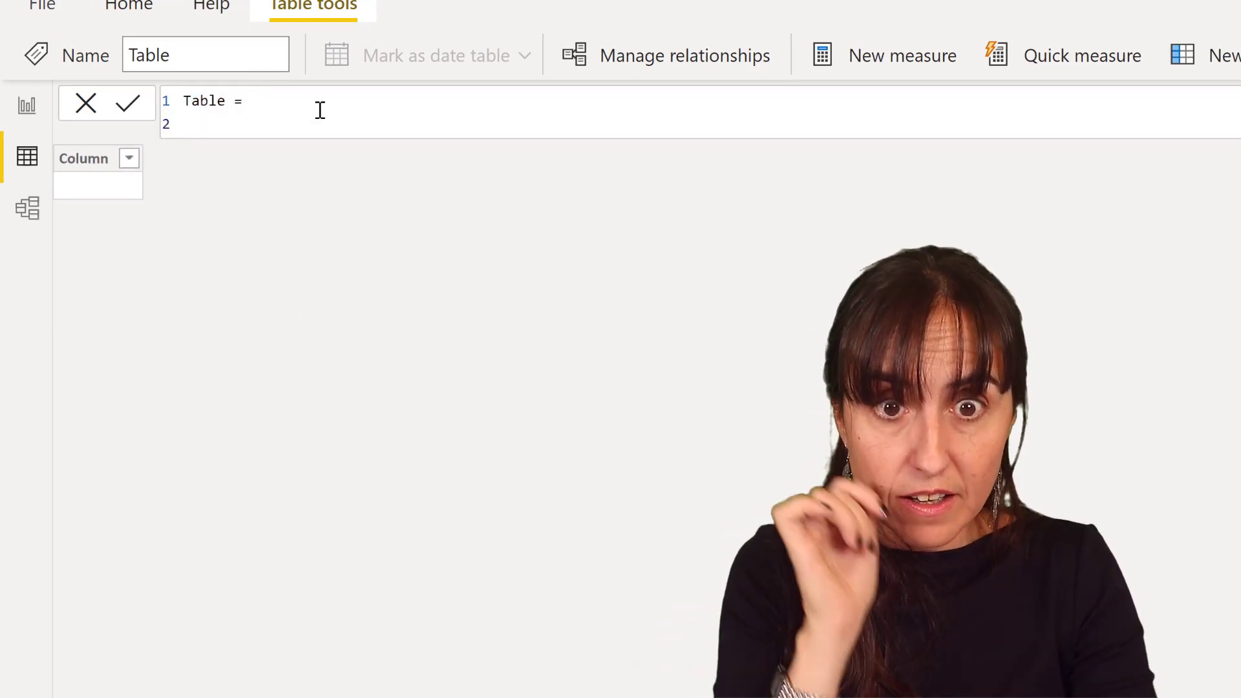
pyautogui.write('sum')
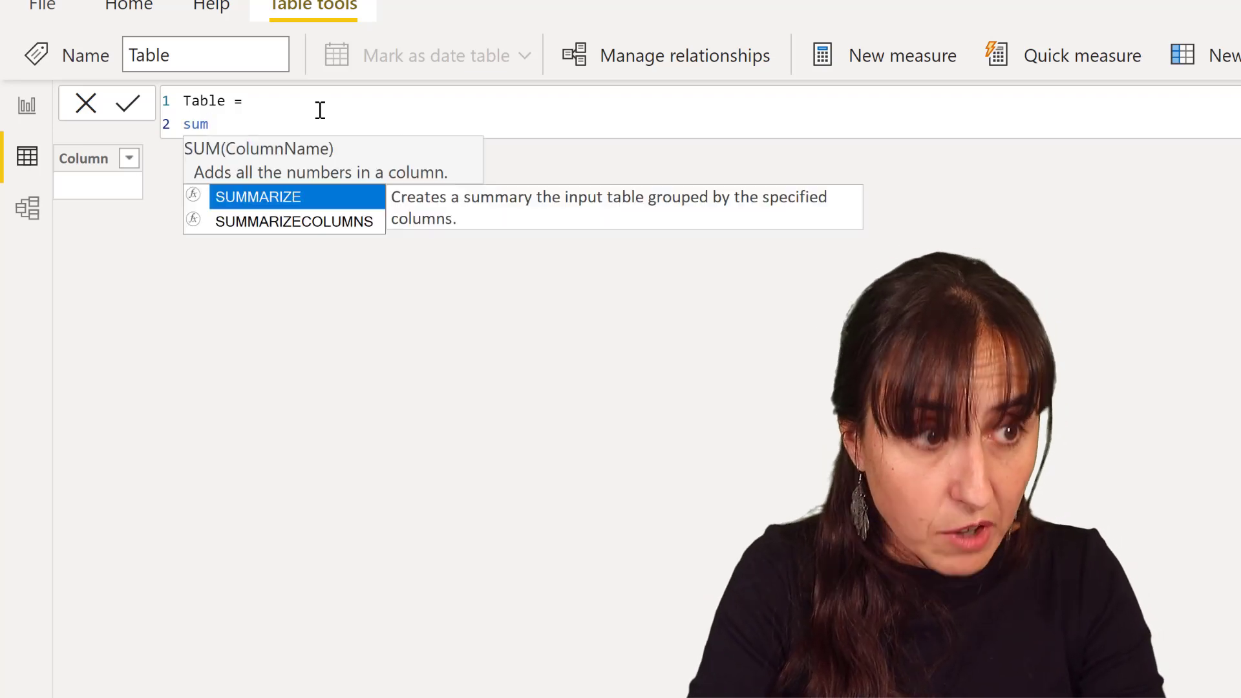
pyautogui.press('Tab')
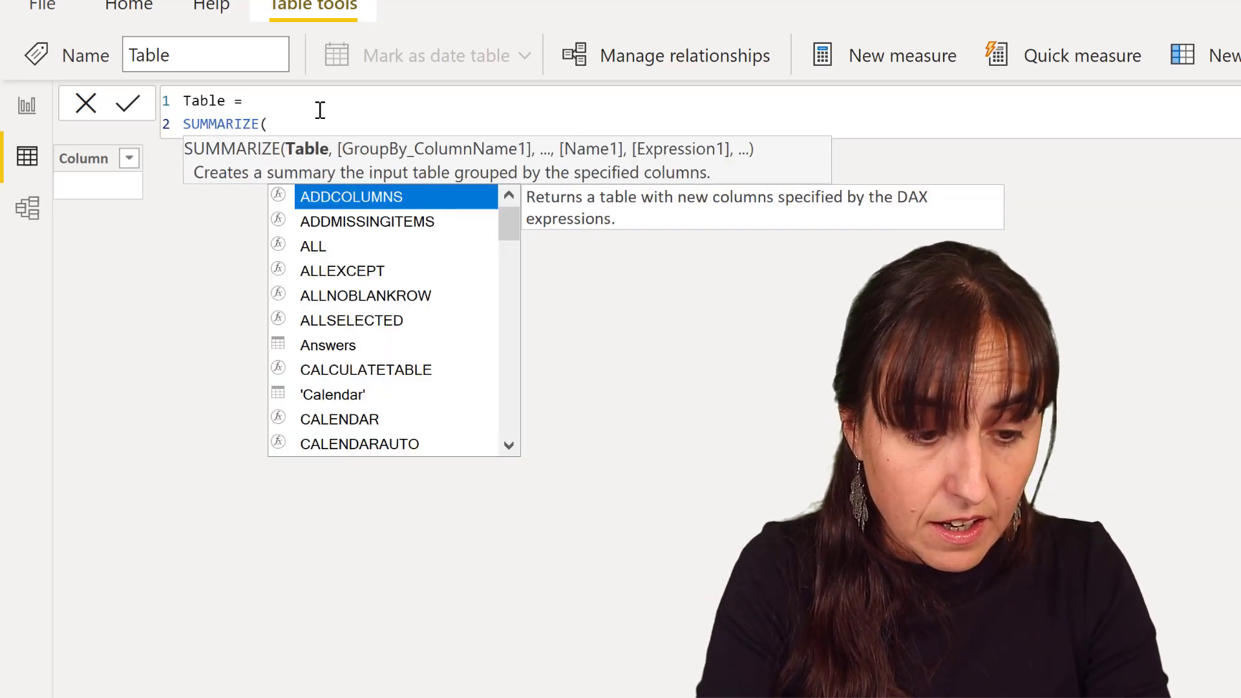
pyautogui.write('emp')
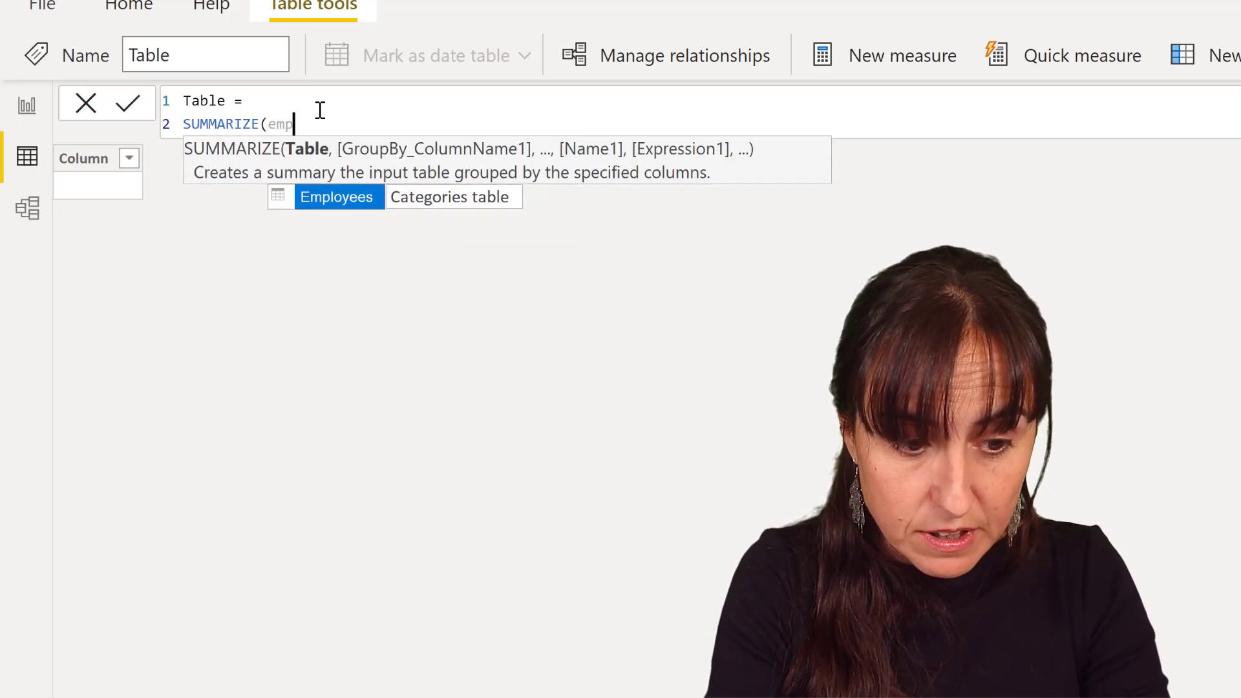
pyautogui.press('Tab')
pyautogui.write(', e')
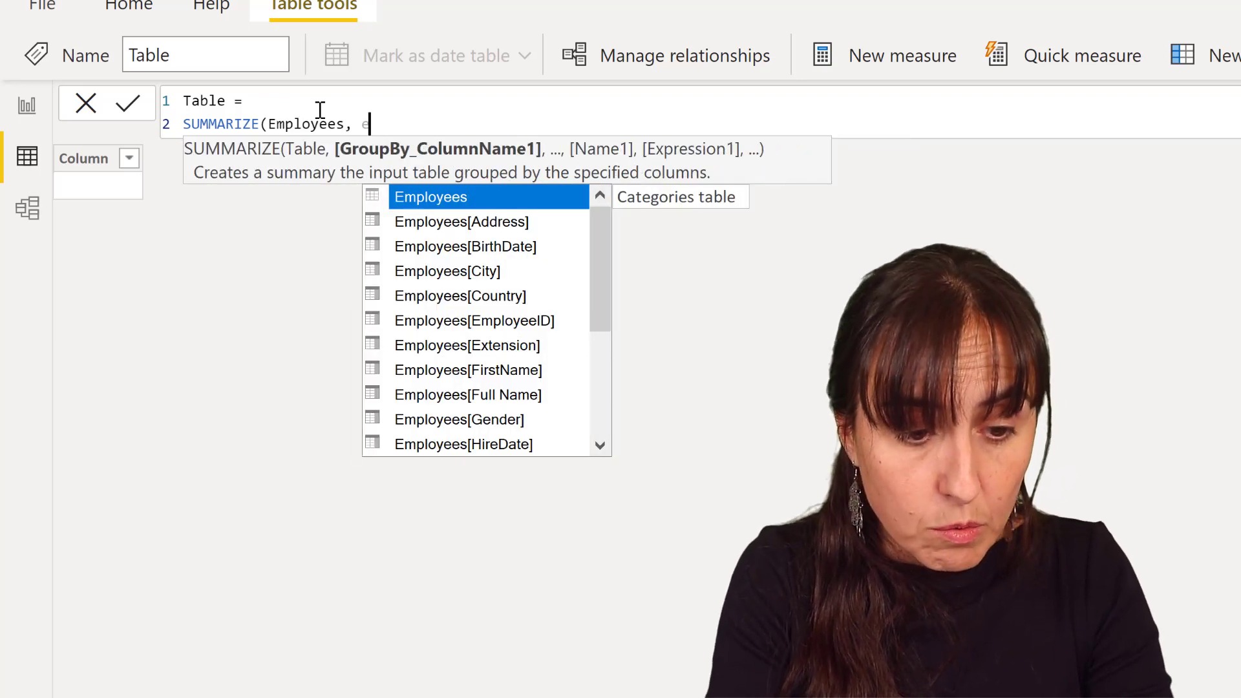
pyautogui.press('Down')
pyautogui.press('Down')
pyautogui.press('Down')
pyautogui.press('Down')
pyautogui.press('Down')
pyautogui.press('Down')
pyautogui.press('Down')
pyautogui.press('Down')
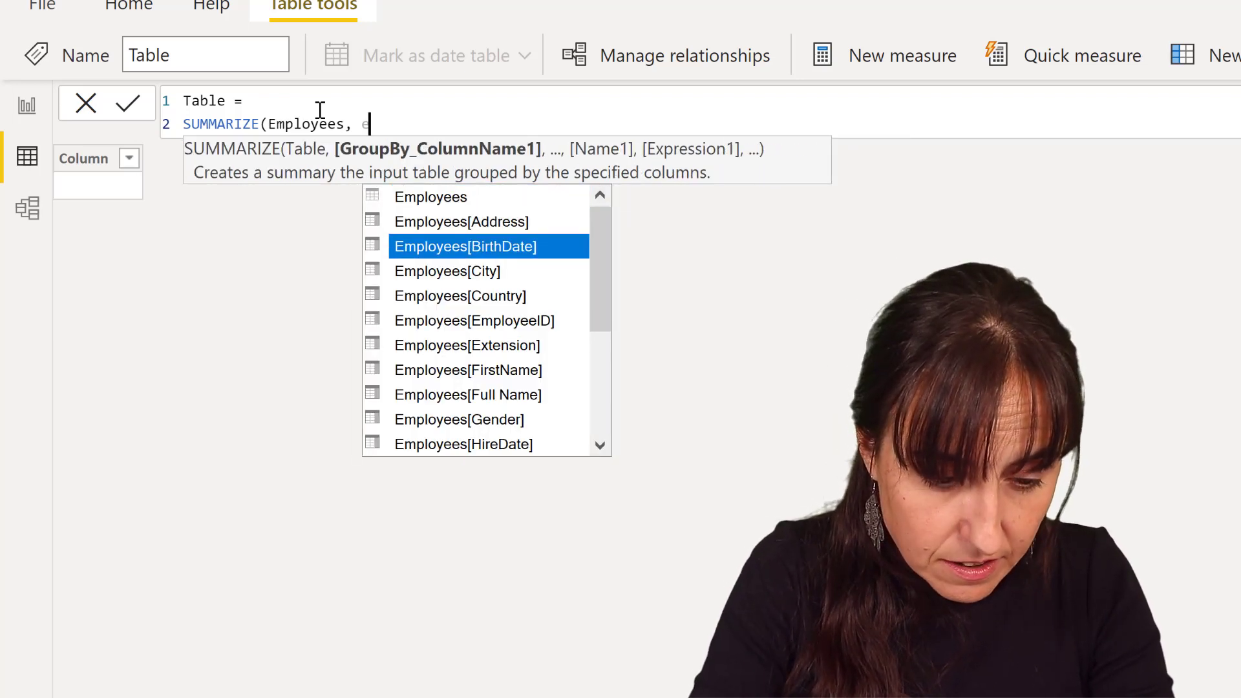
pyautogui.press('Up')
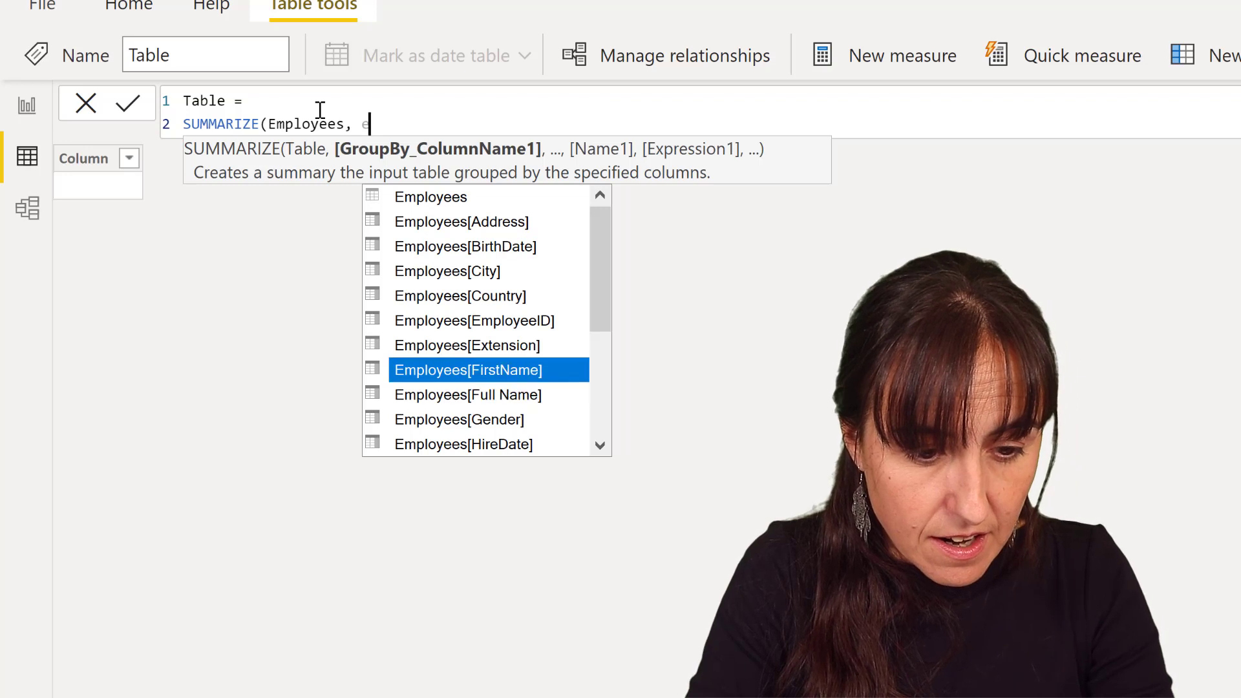
pyautogui.press('Up')
pyautogui.press('Up')
pyautogui.press('Tab')
# Add an "age" column as DATEDIFF(VALUES(Employees[BirthDate]), TODAY(), YEAR) and commit the table.
pyautogui.write(', ')
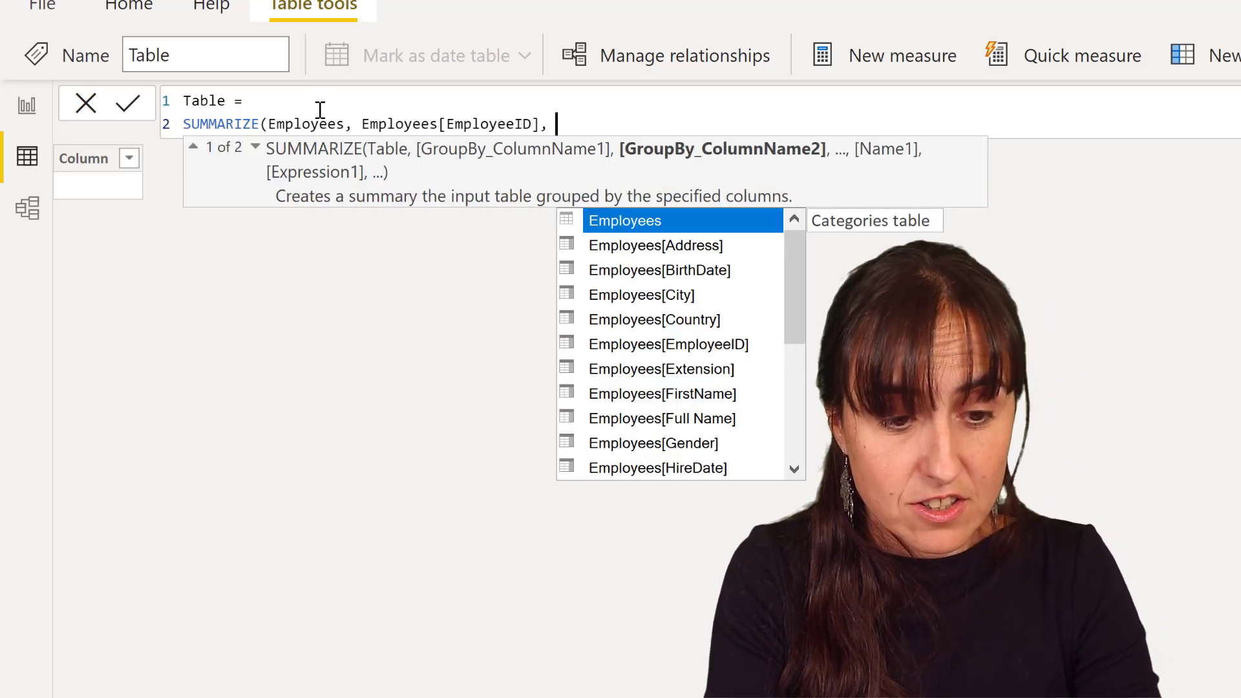
pyautogui.write('"age')
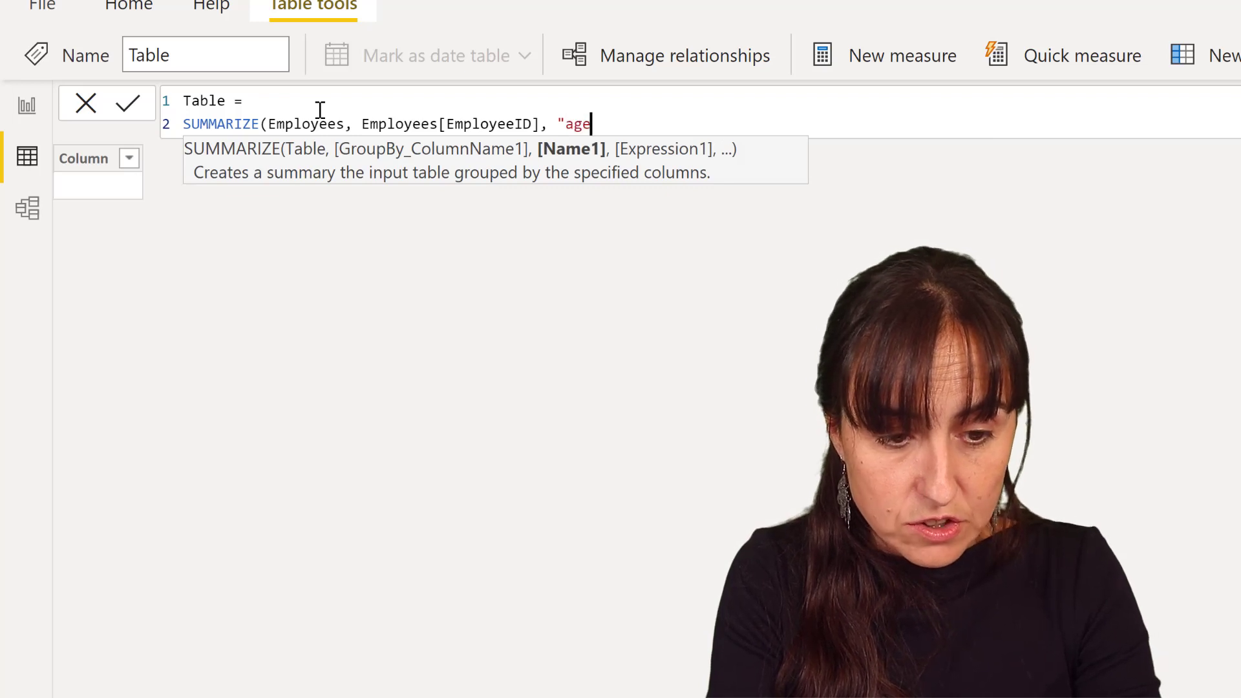
pyautogui.write('",')
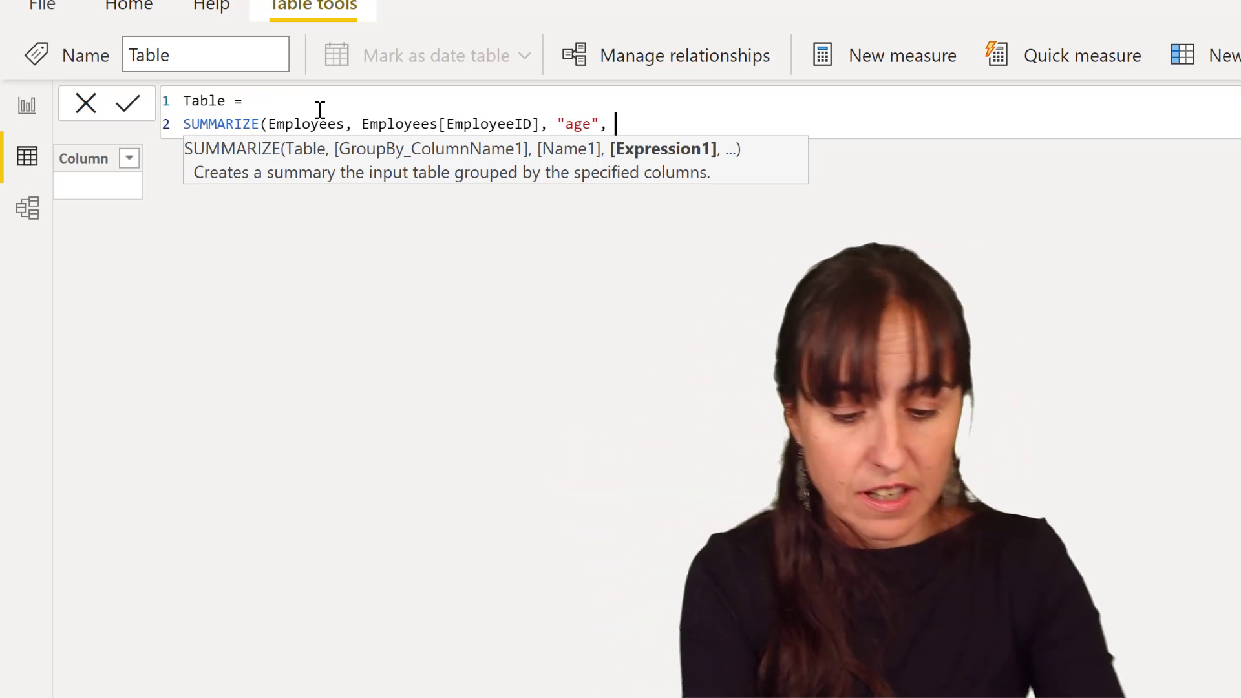
pyautogui.write('dat')
pyautogui.press('Down')
pyautogui.press('Down')
pyautogui.press('Down')
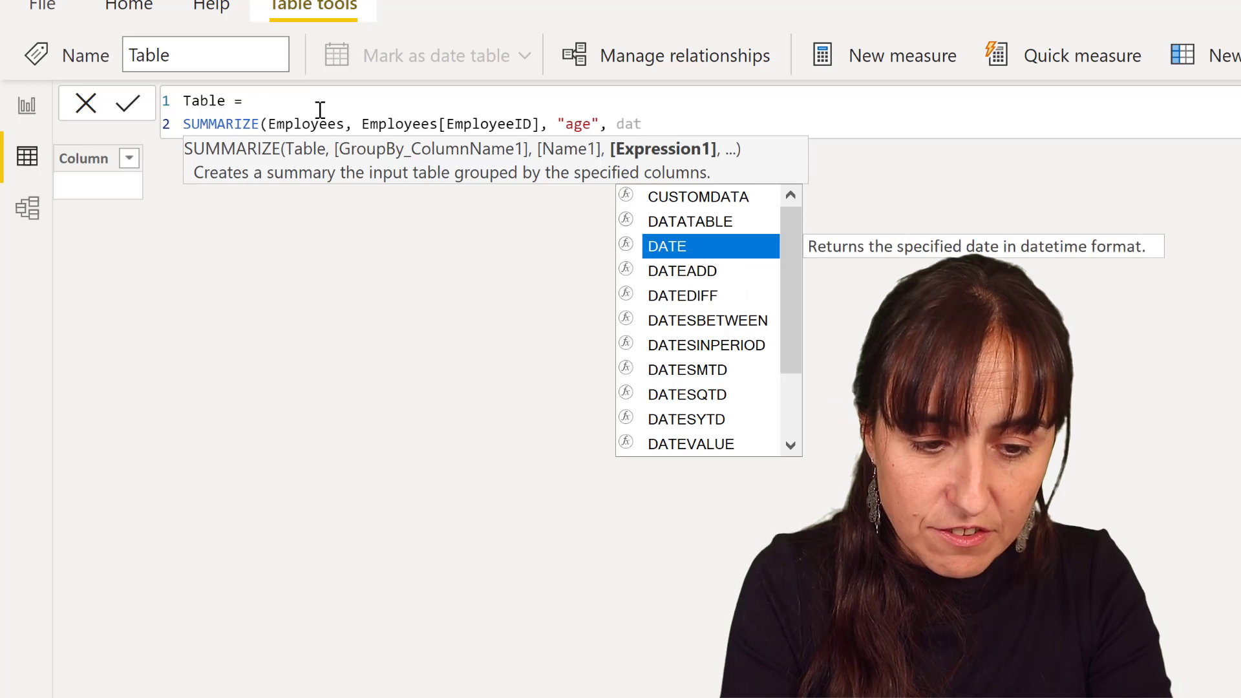
pyautogui.press('Tab')
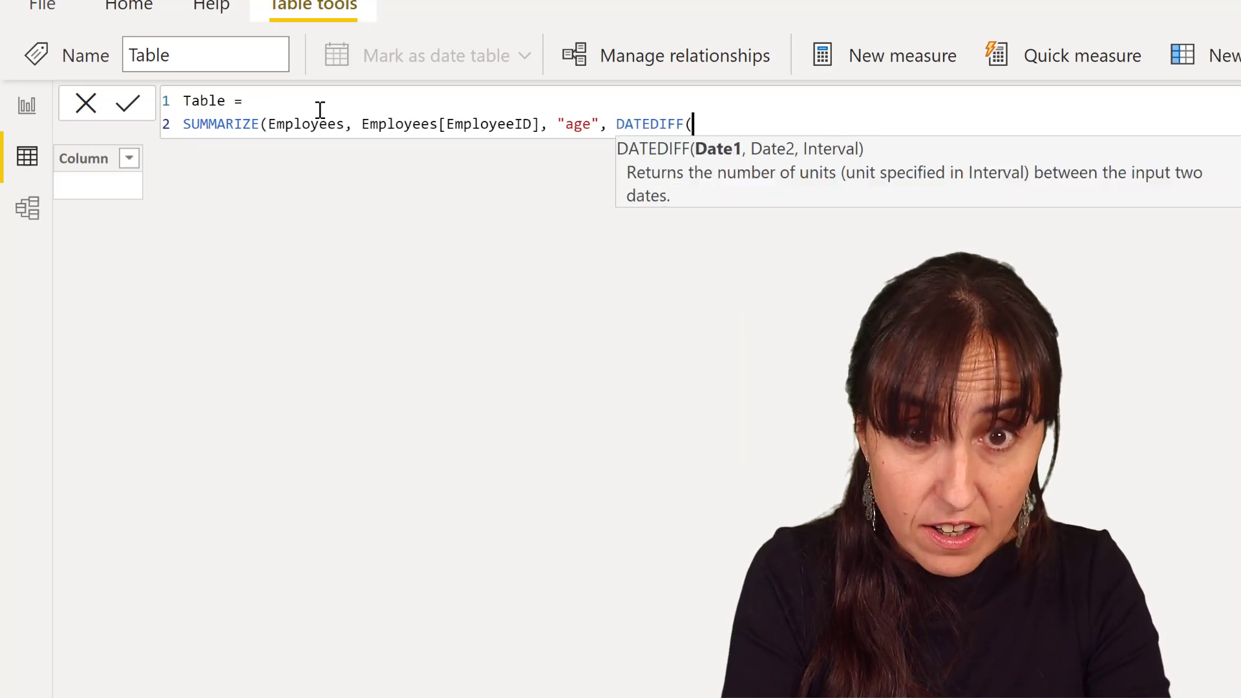
pyautogui.write('da')
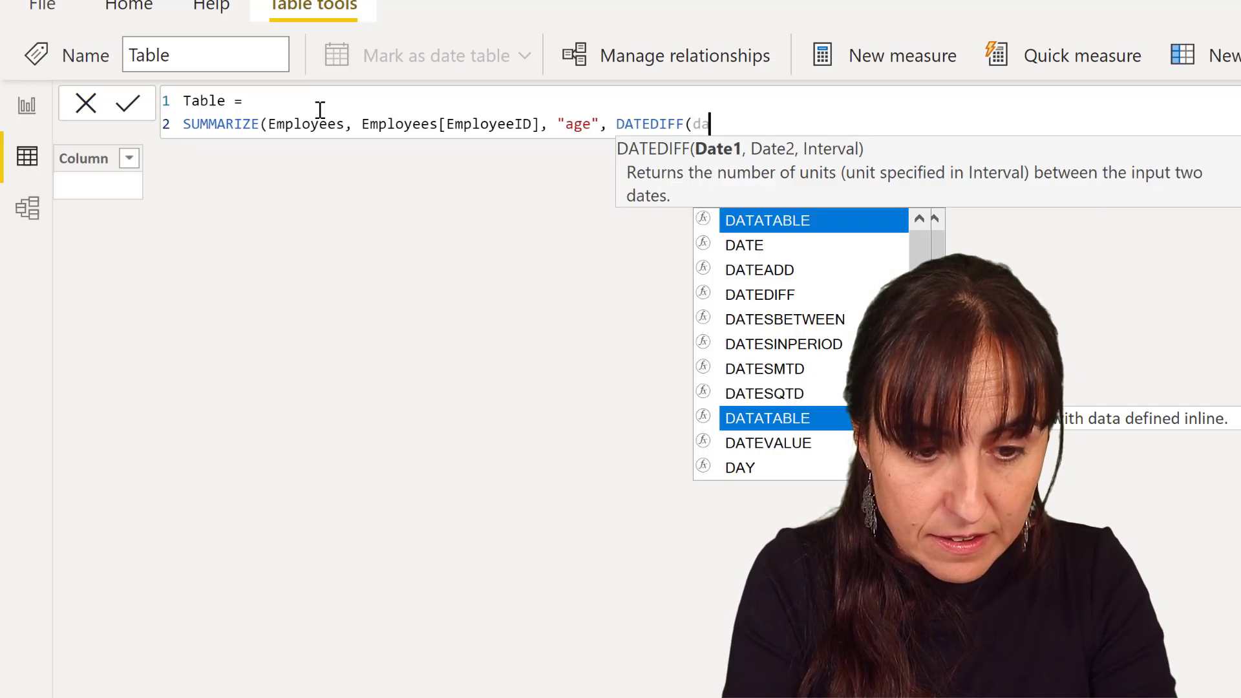
pyautogui.press('BackSpace')
pyautogui.press('BackSpace')
pyautogui.write('bi')
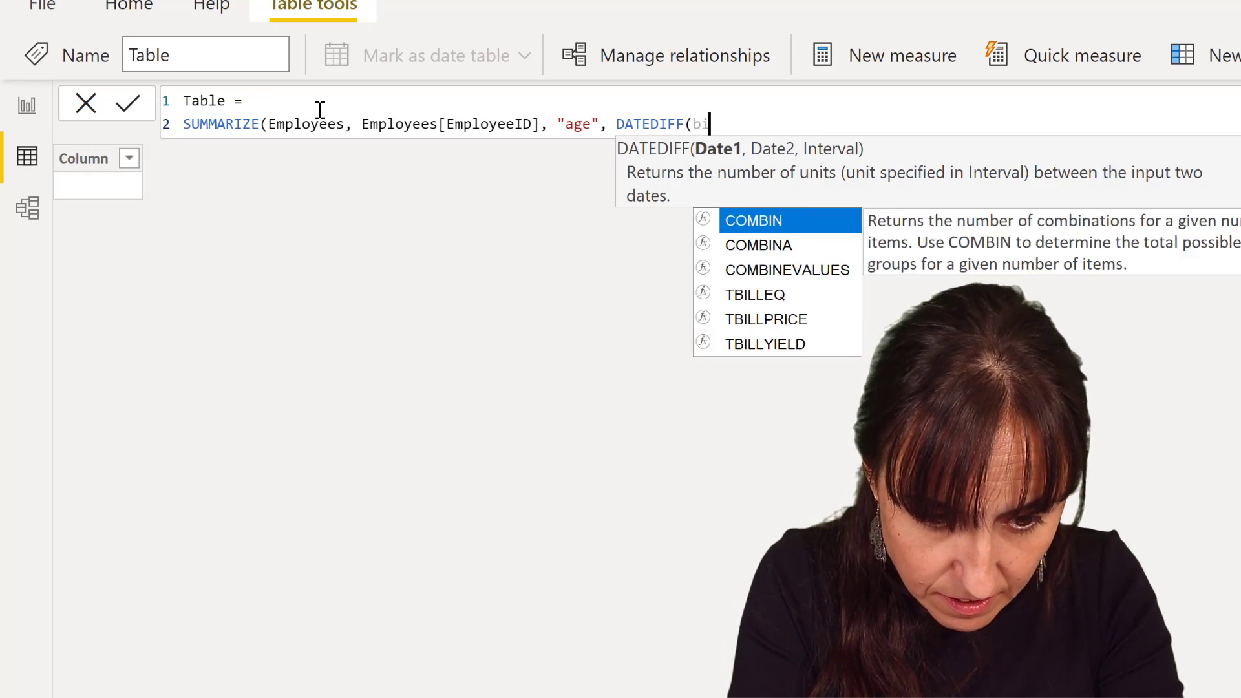
pyautogui.press('BackSpace')
pyautogui.press('BackSpace')
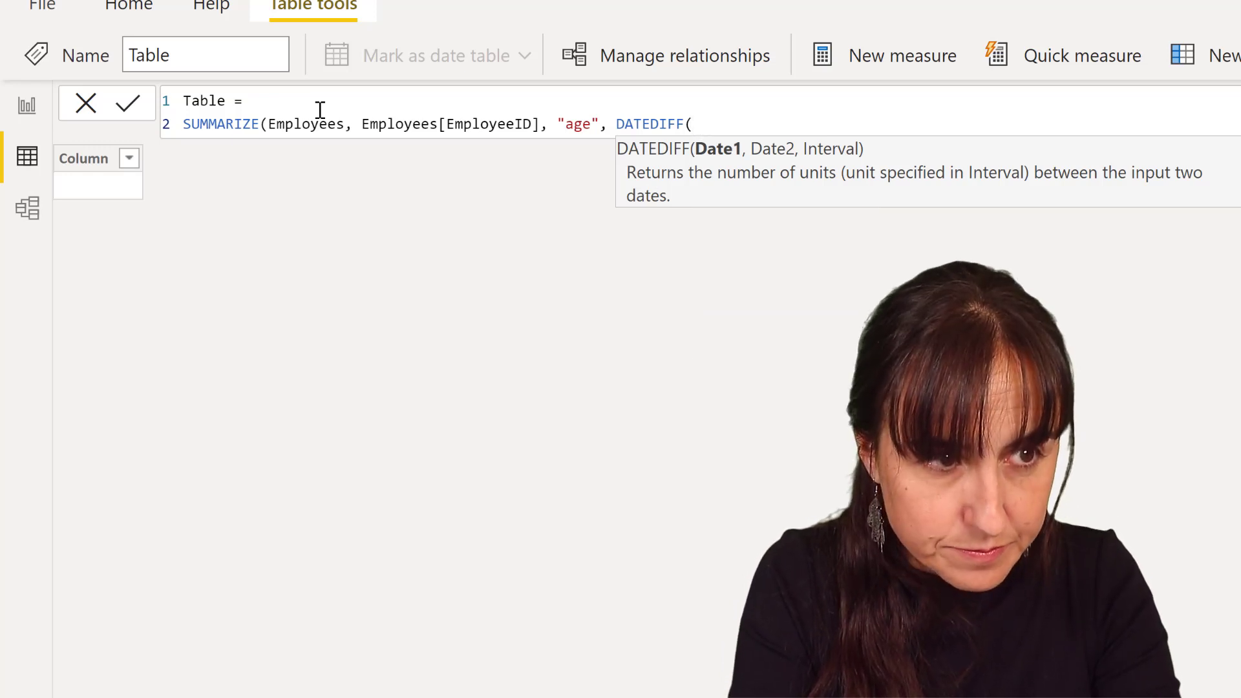
pyautogui.write('val')
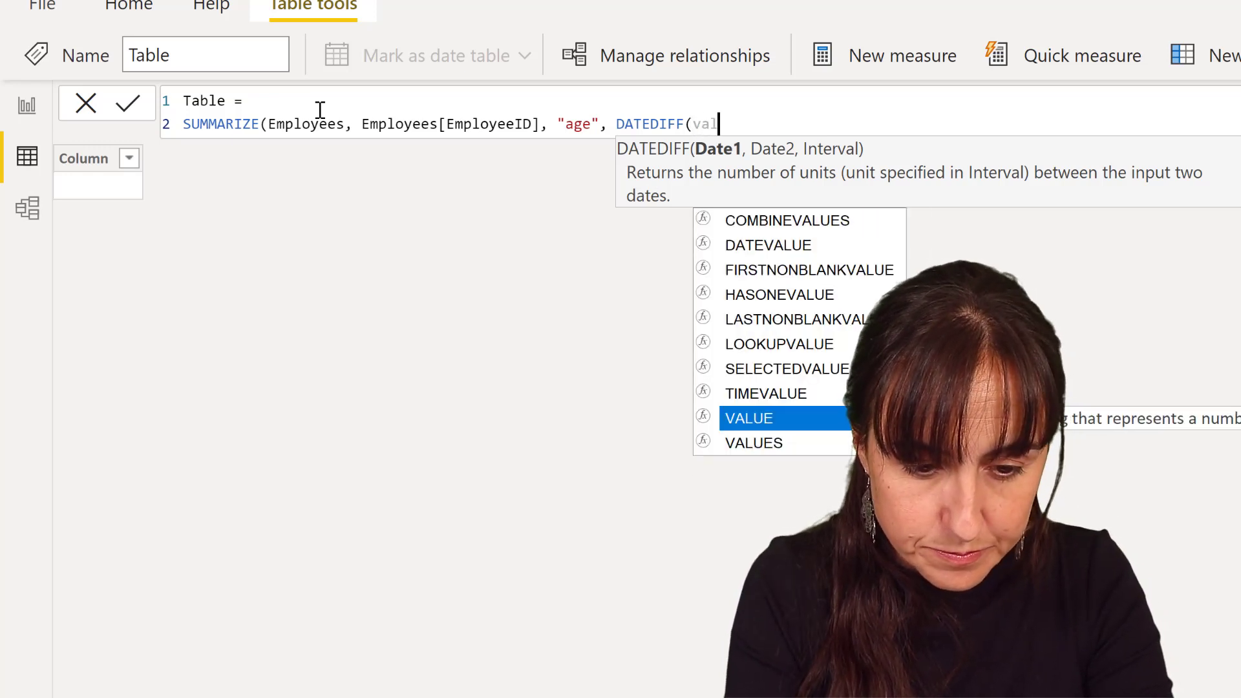
pyautogui.press('Down')
pyautogui.press('Tab')
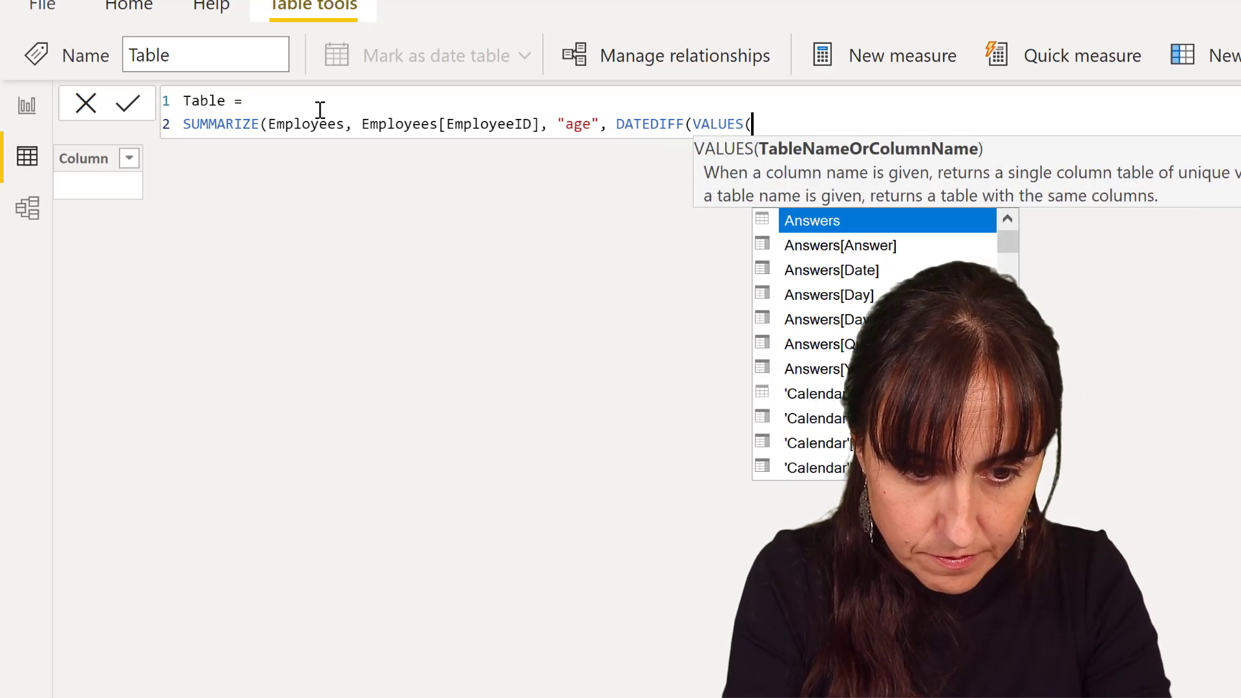
pyautogui.write('bir')
pyautogui.press('Tab')
pyautogui.write('), ')
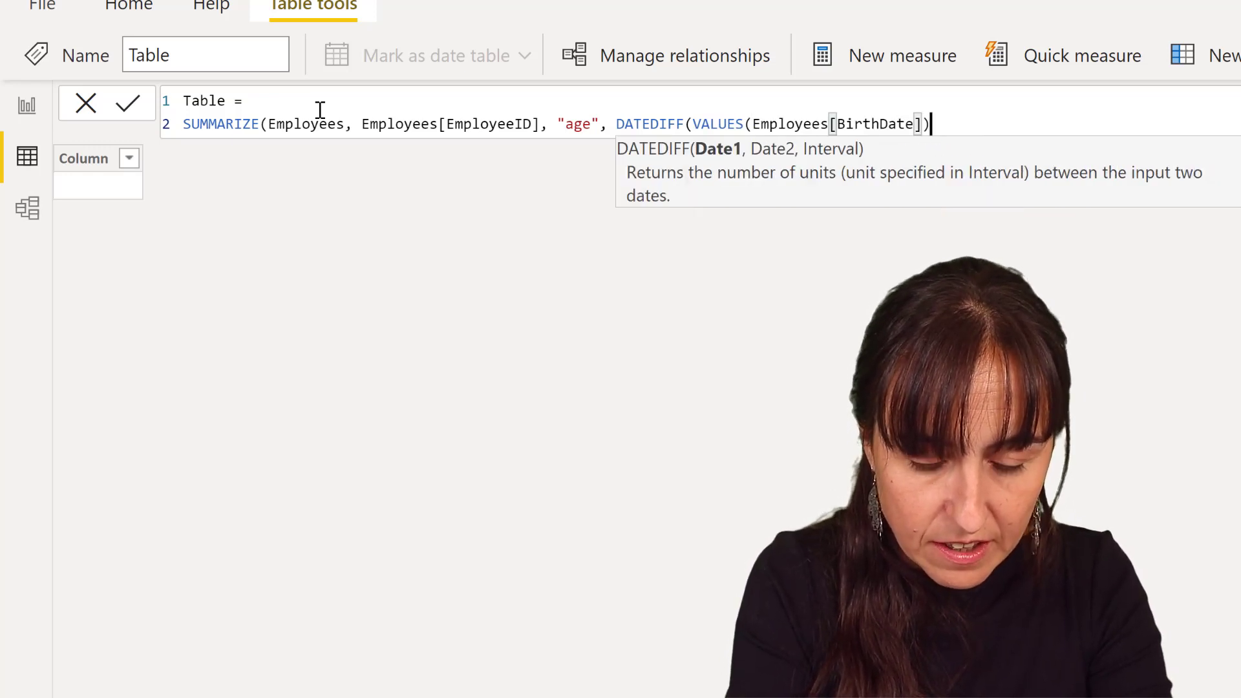
pyautogui.write('to')
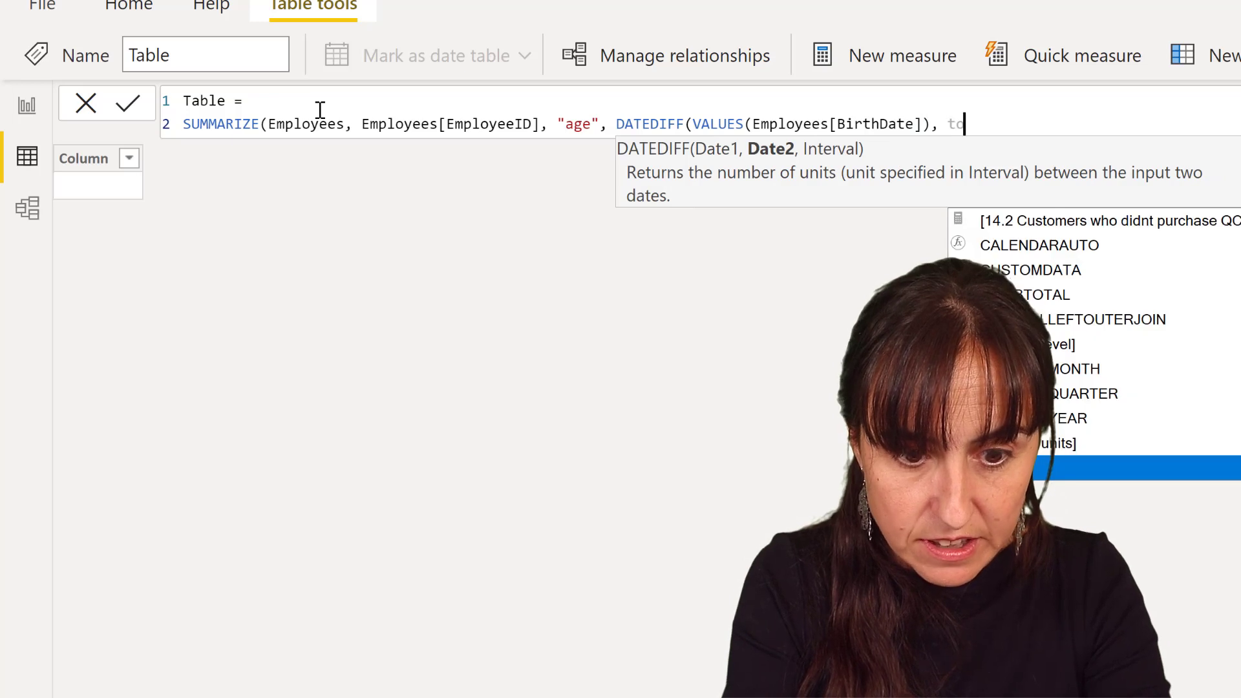
pyautogui.write('d')
pyautogui.press('Down')
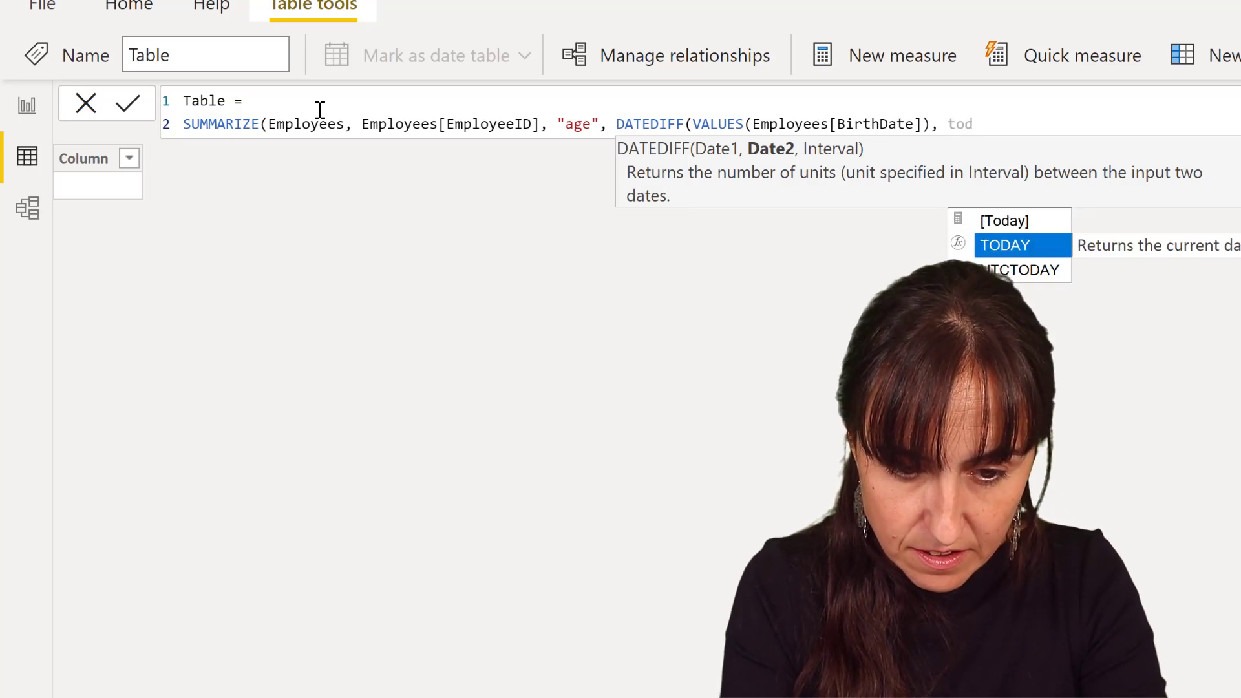
pyautogui.press('Tab')
pyautogui.write('),')
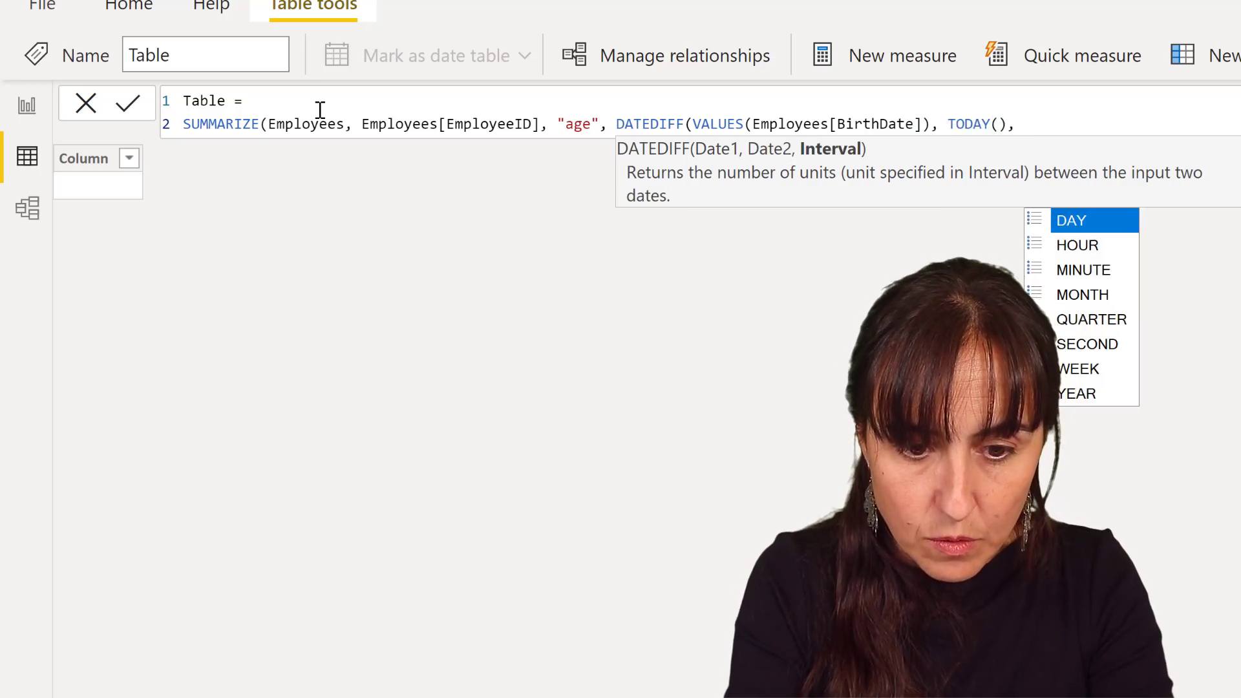
pyautogui.press('Tab')
pyautogui.press('BackSpace')
pyautogui.press('BackSpace')
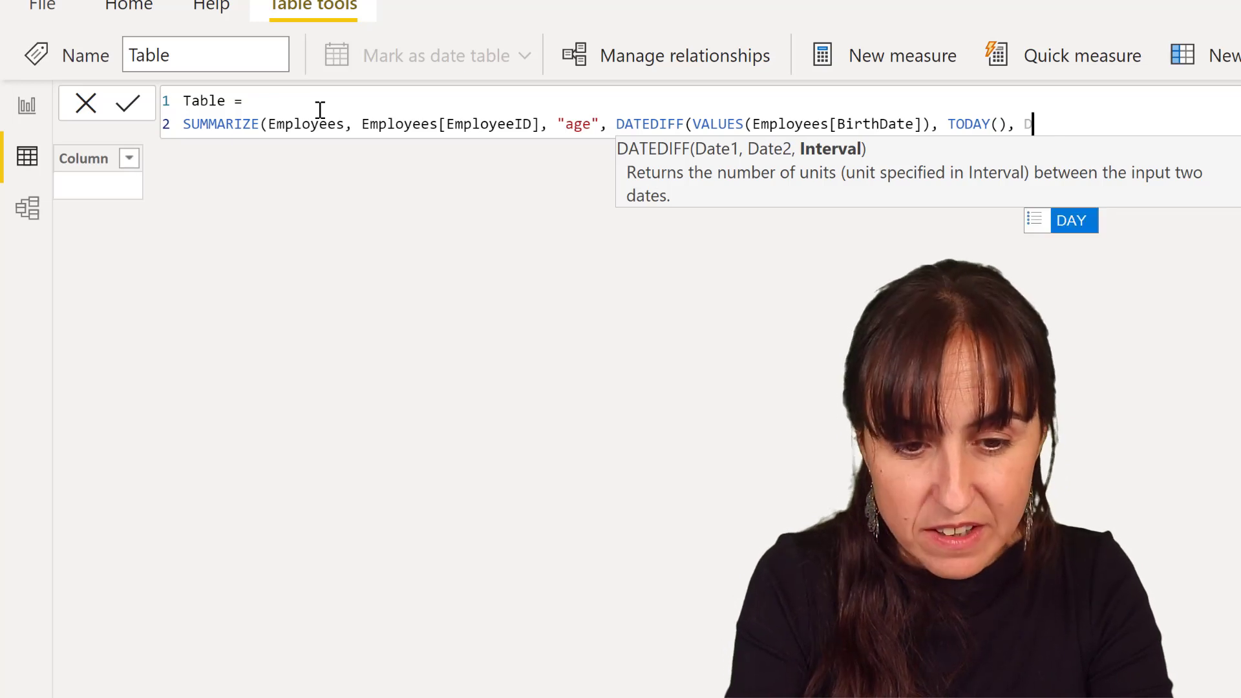
pyautogui.press('BackSpace')
pyautogui.write('ye')
pyautogui.press('Tab')
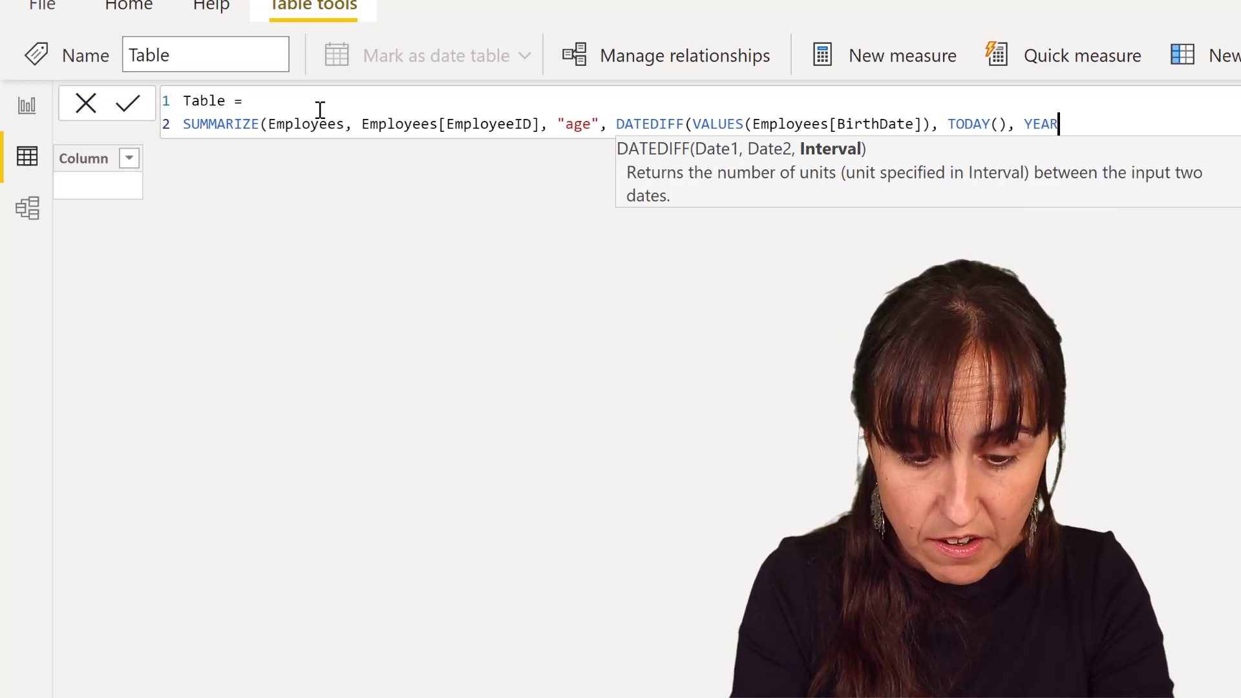
pyautogui.write(')')
pyautogui.press('Escape')
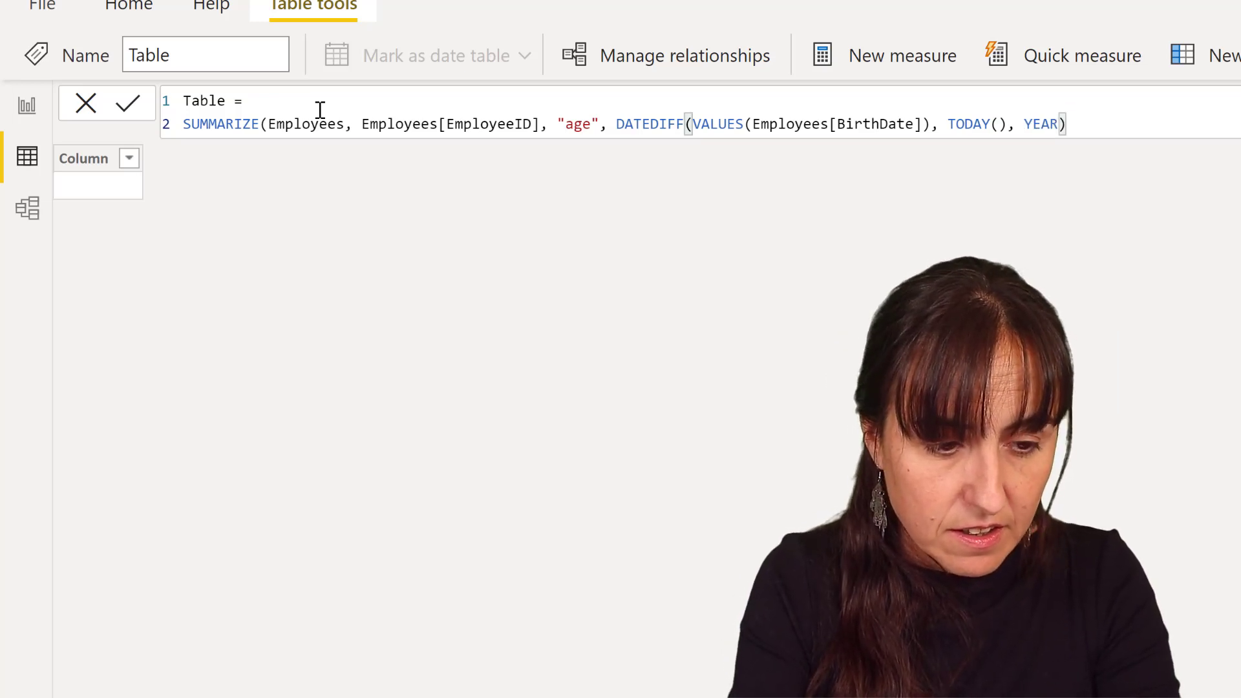
pyautogui.write(')')
pyautogui.press('Return')
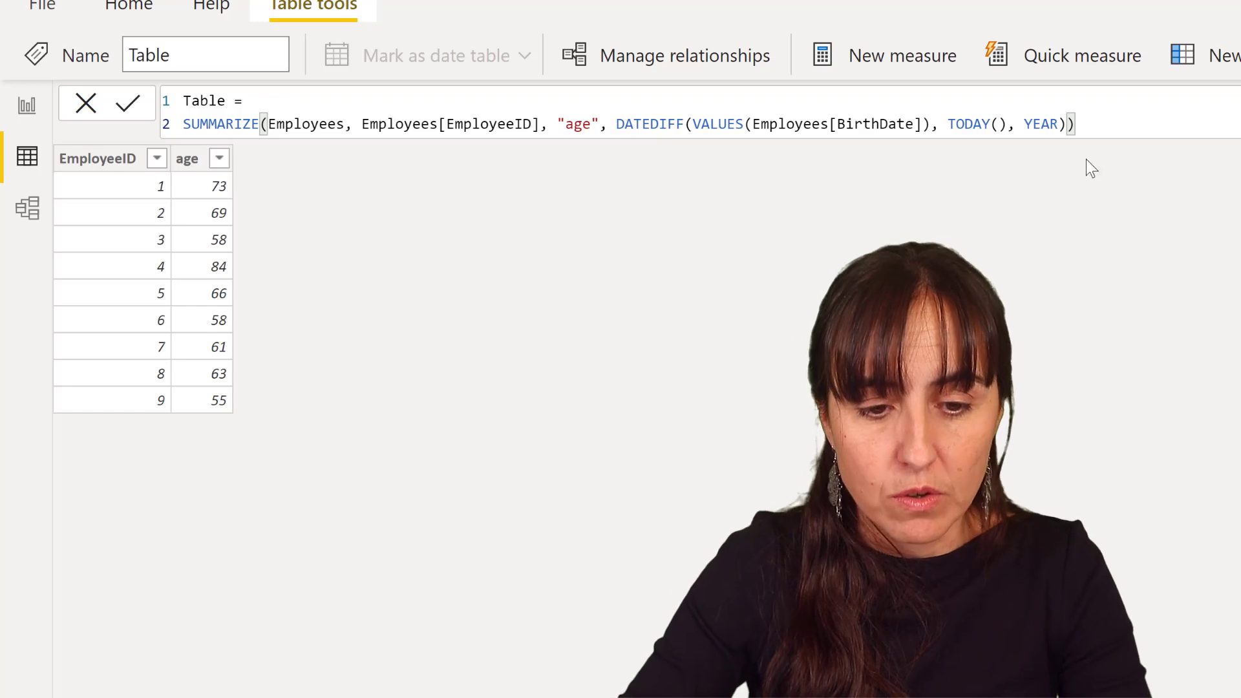
# Copy the SUMMARIZE expression and begin a new measure 'Day 22 = COUNTROWS(' in Report view.
pyautogui.moveTo(1075, 125); pyautogui.dragTo(122, 130)
pyautogui.hotkey('ctrl', 'c')
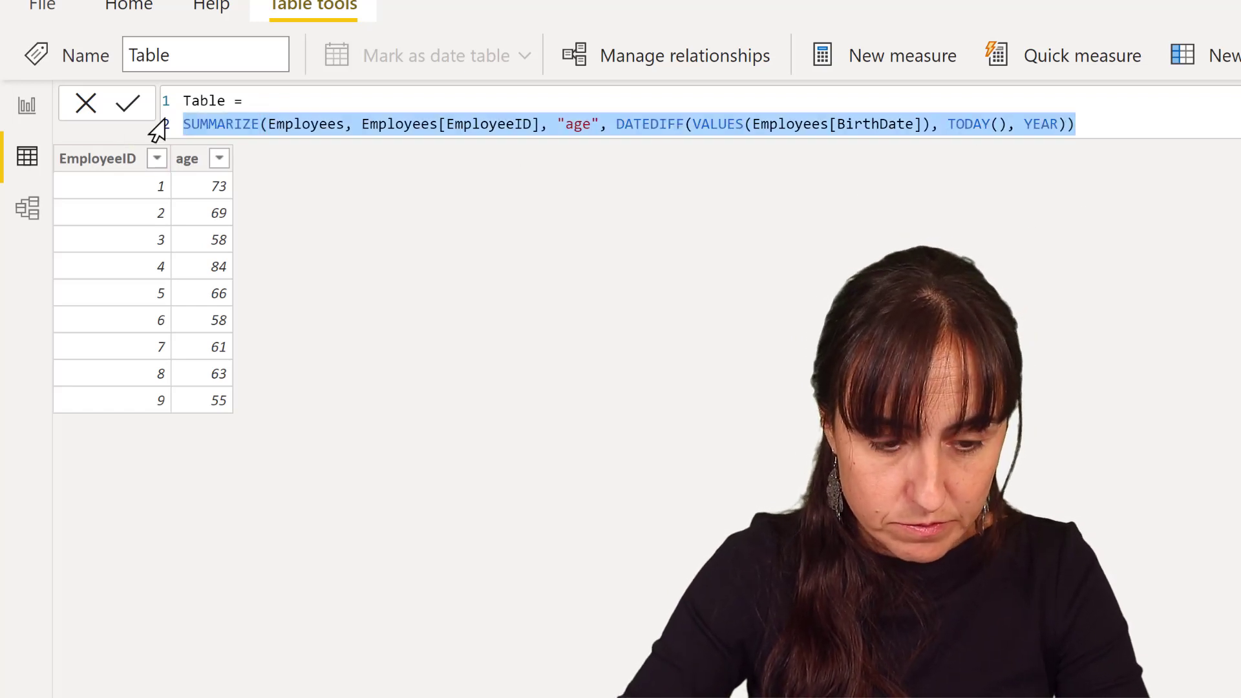
pyautogui.click(38, 110)
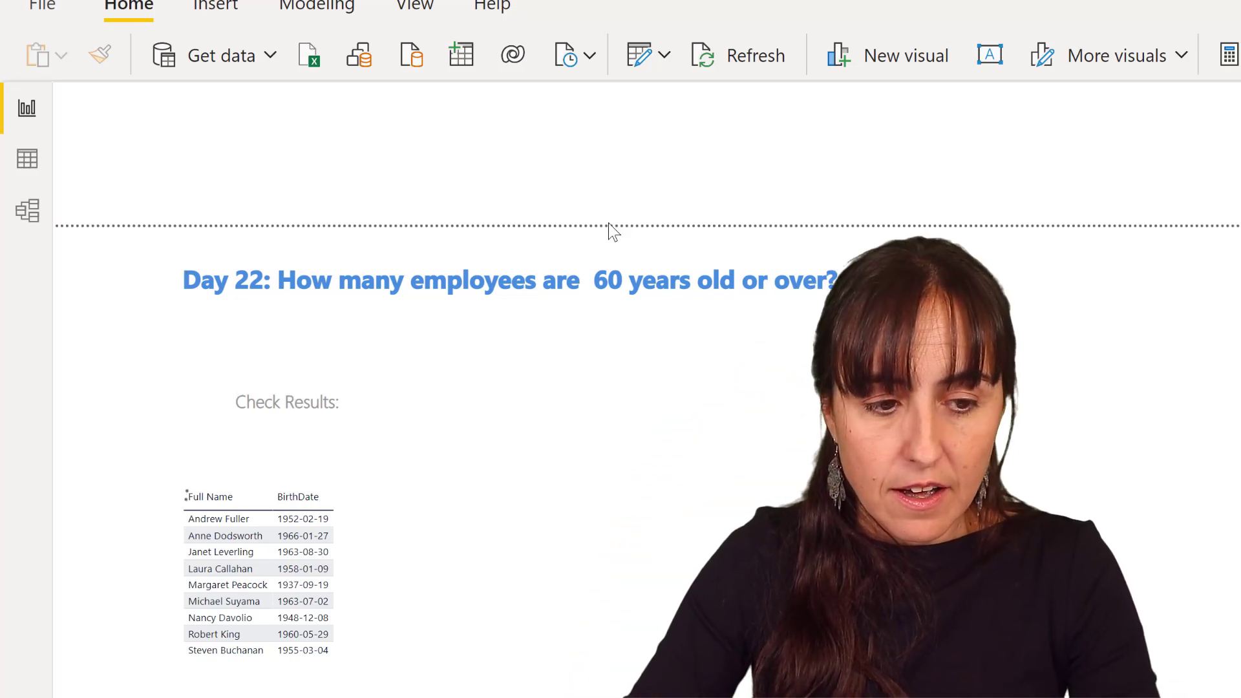
pyautogui.hotkey('alt', 'h')
pyautogui.write('nm')
pyautogui.write('Day ')
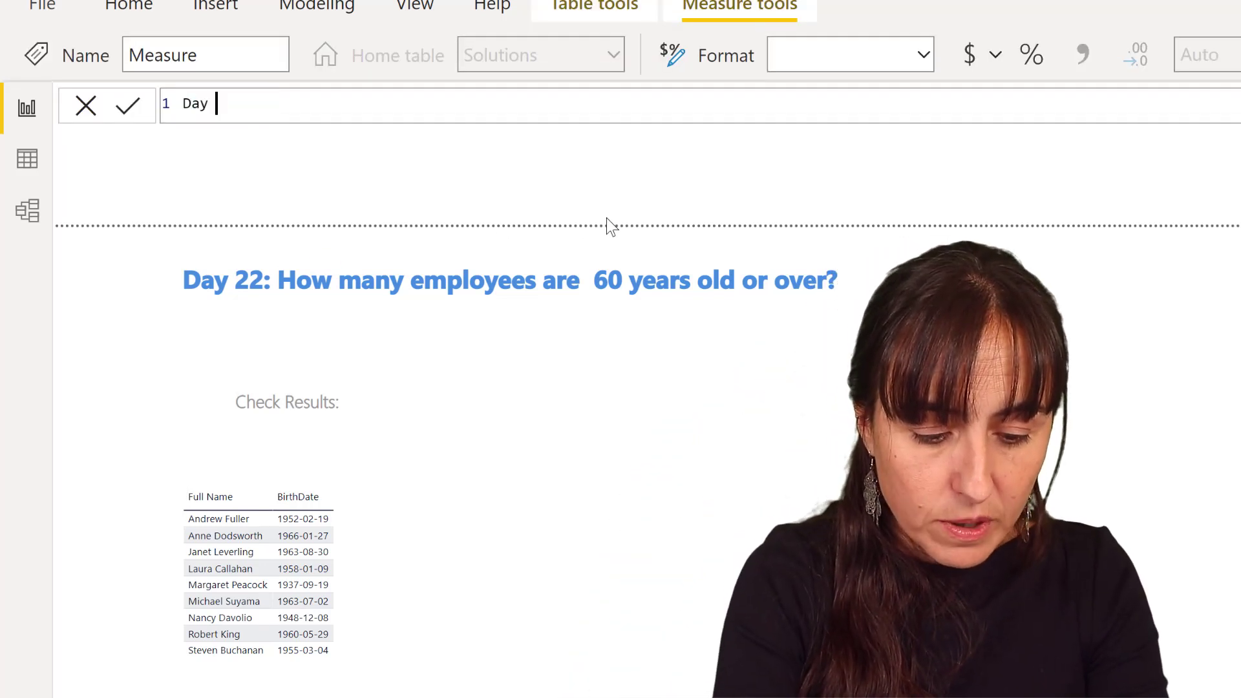
pyautogui.write('22 =')
pyautogui.hotkey('shift', 'Return')
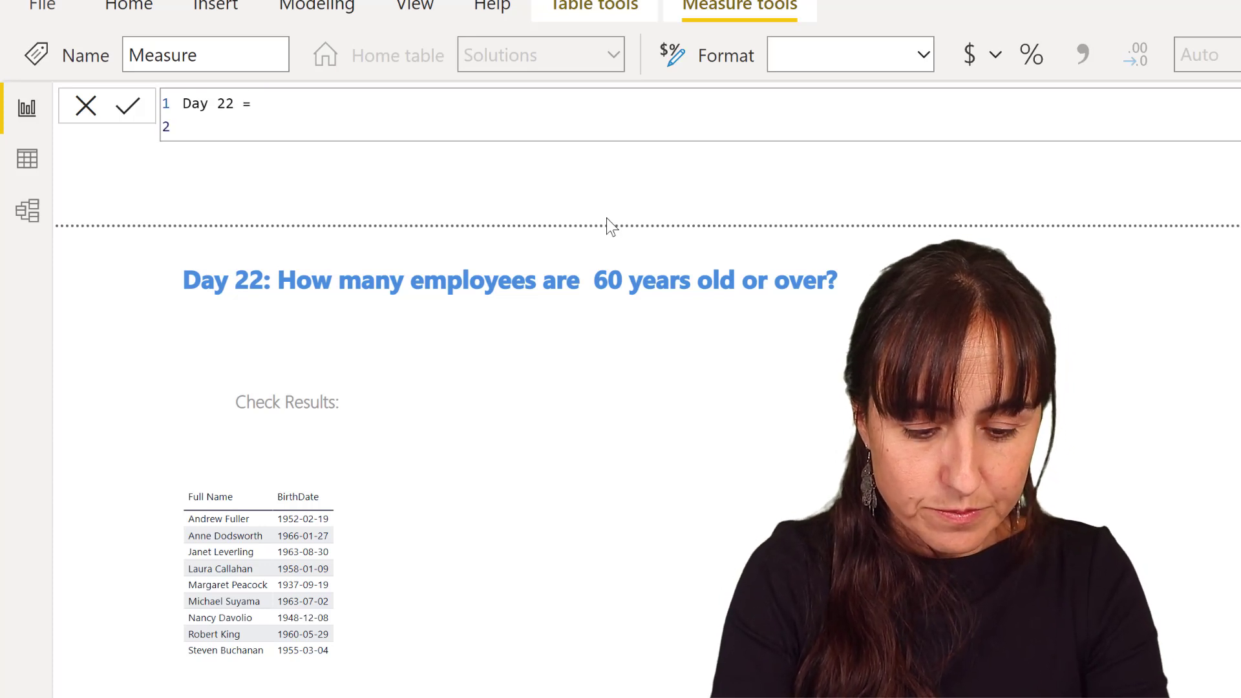
pyautogui.write('CALCULATE')
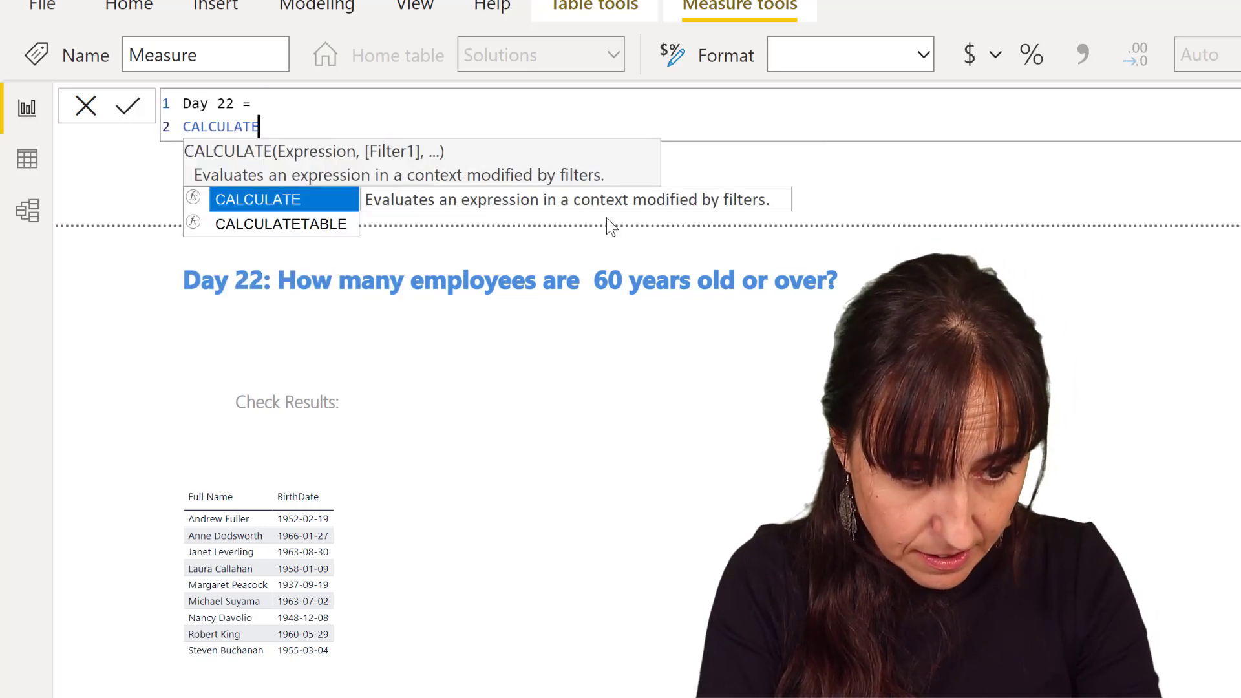
pyautogui.press('BackSpace')
pyautogui.press('BackSpace')
pyautogui.press('BackSpace')
pyautogui.press('BackSpace')
pyautogui.press('BackSpace')
pyautogui.press('BackSpace')
pyautogui.press('BackSpace')
pyautogui.press('BackSpace')
pyautogui.write('o')
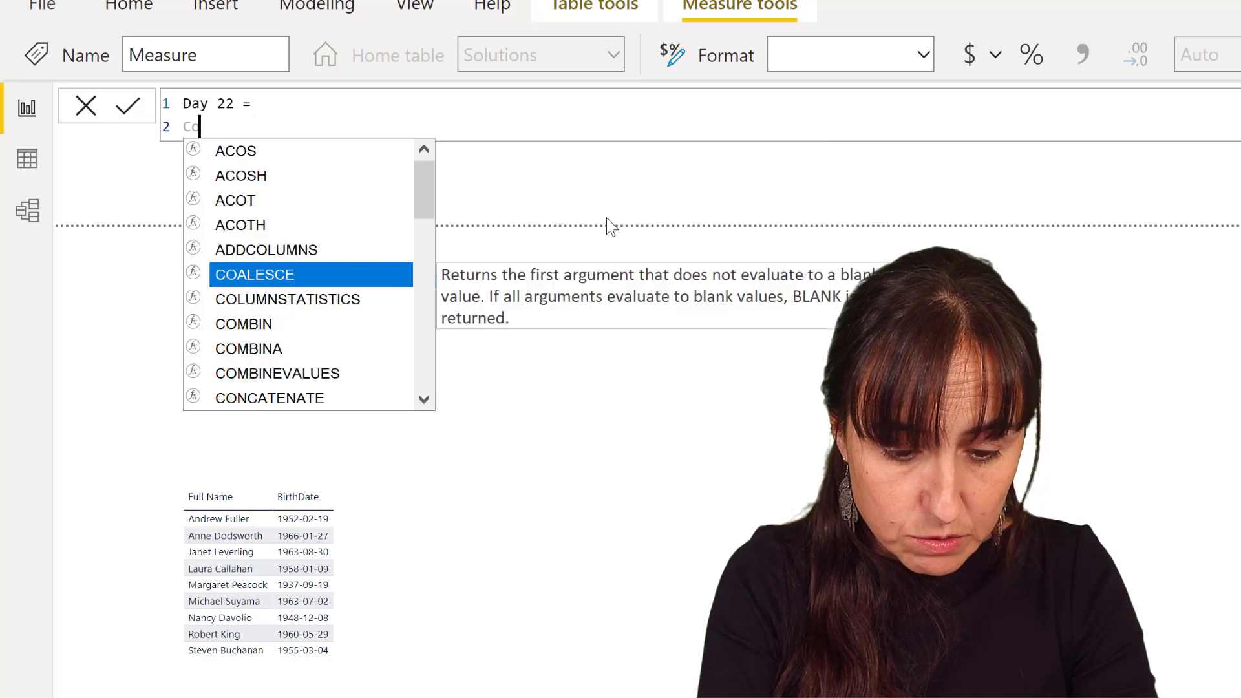
pyautogui.write('unt')
pyautogui.press('Down')
pyautogui.press('Down')
pyautogui.press('Down')
pyautogui.press('Down')
pyautogui.press('Tab')
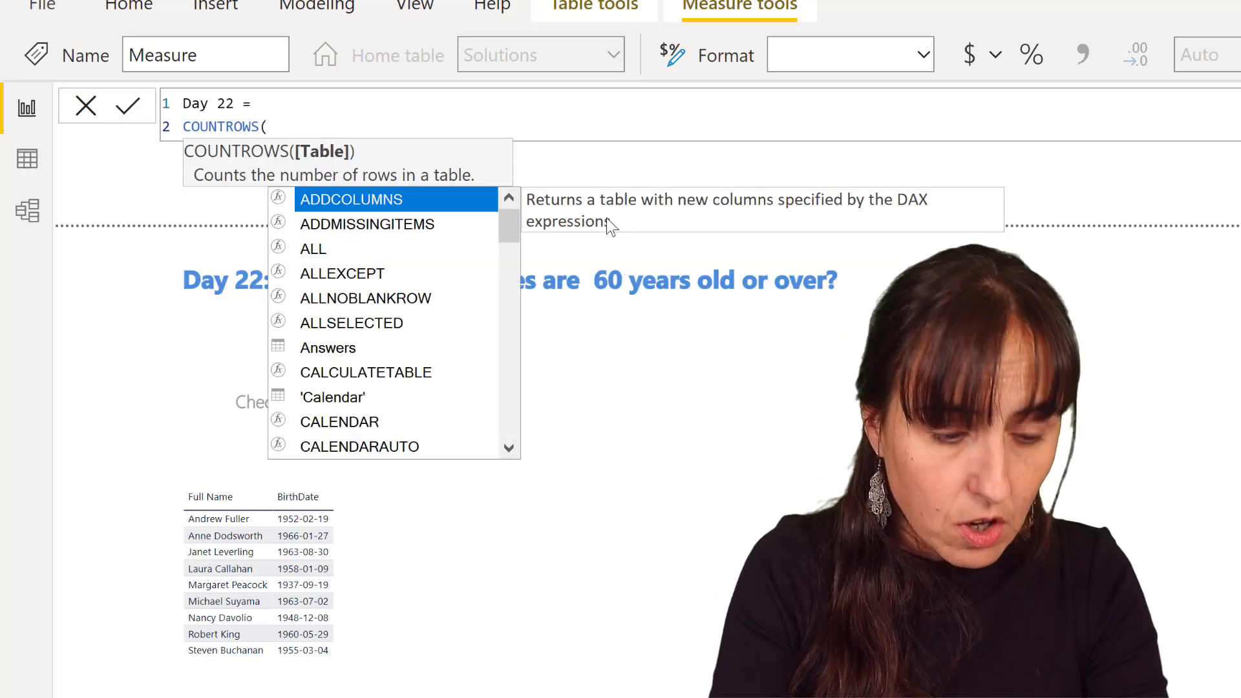
# Nest FILTER over the pasted SUMMARIZE table with the condition [age]>60.
pyautogui.hotkey('shift', 'Return')
pyautogui.write('FILTER(')
pyautogui.press('Tab')
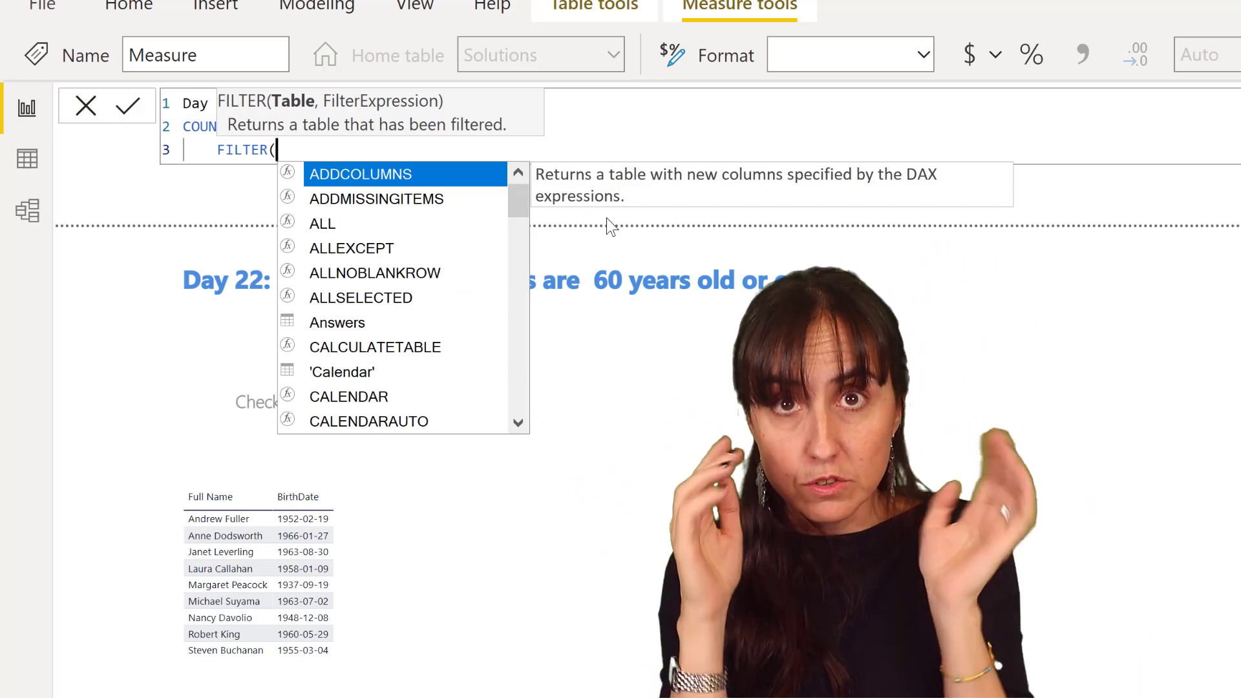
pyautogui.hotkey('shift', 'Return')
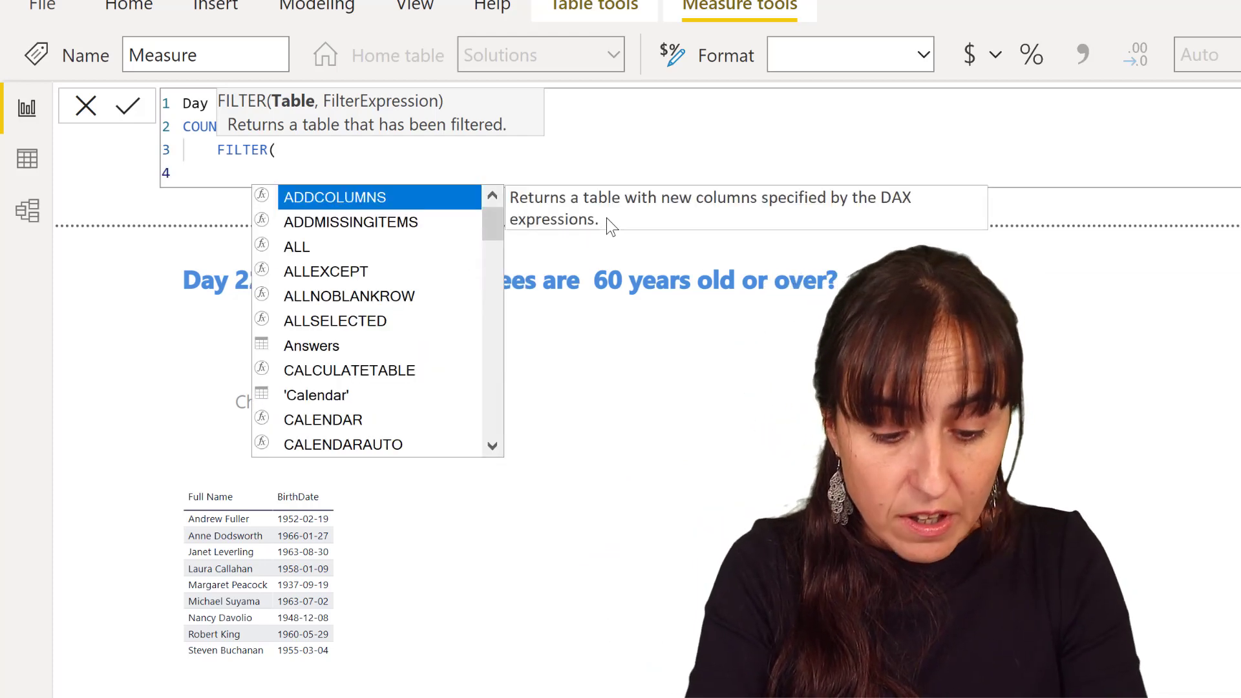
pyautogui.hotkey('ctrl', 'v')
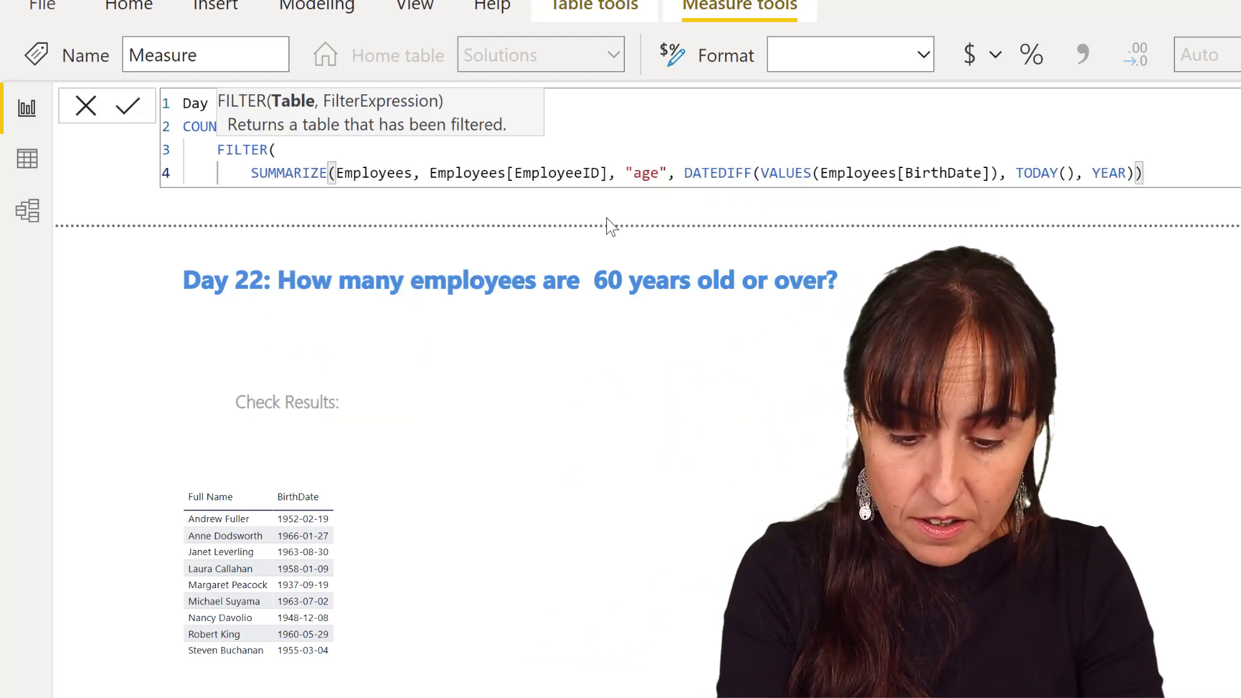
pyautogui.write(',')
pyautogui.hotkey('shift', 'Return')
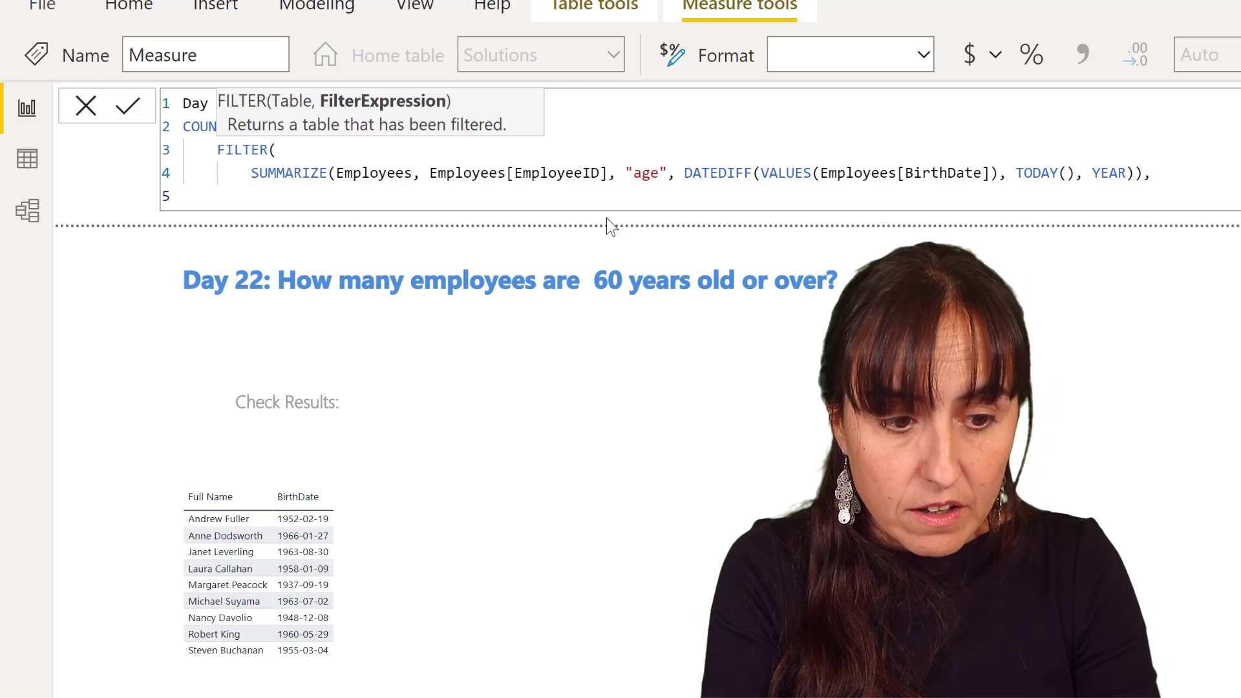
pyautogui.write('AGE')
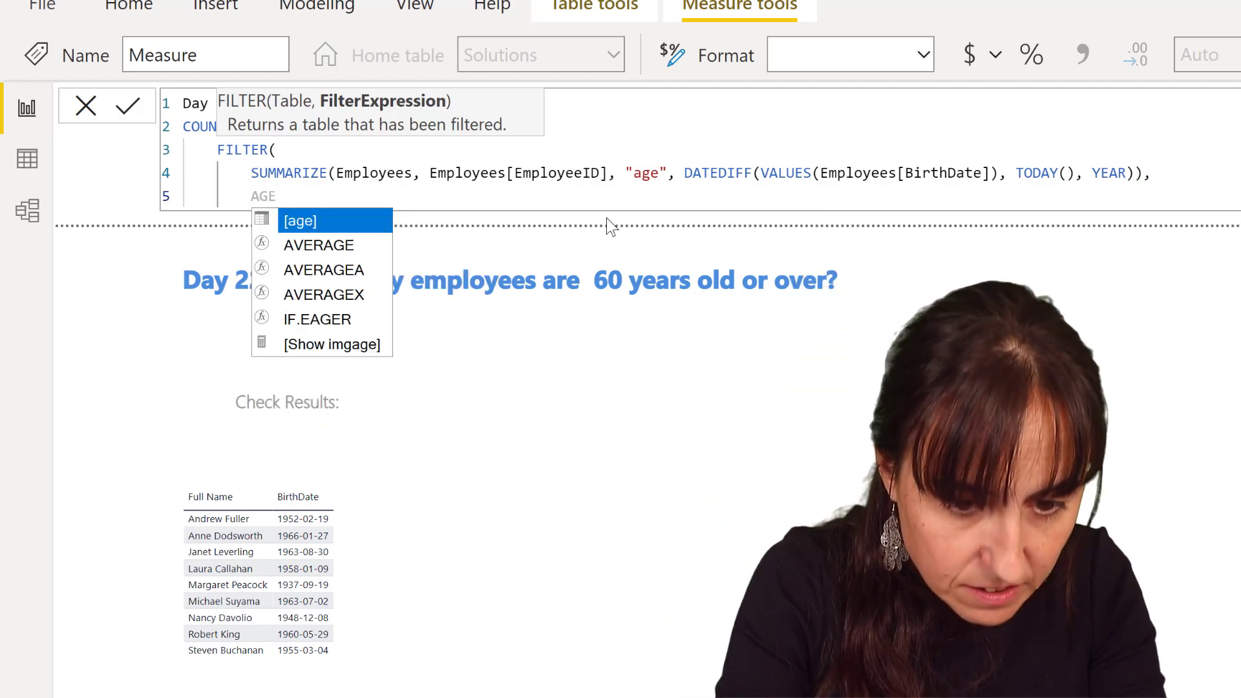
pyautogui.press('Tab')
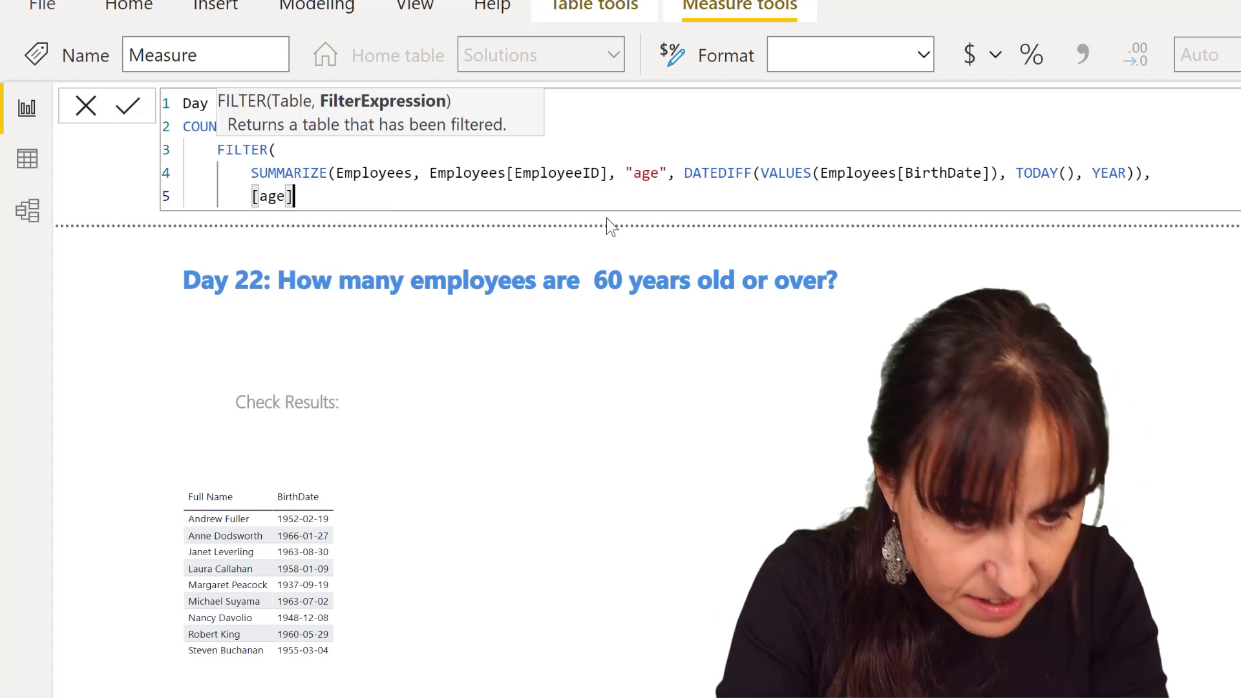
pyautogui.write('>60')
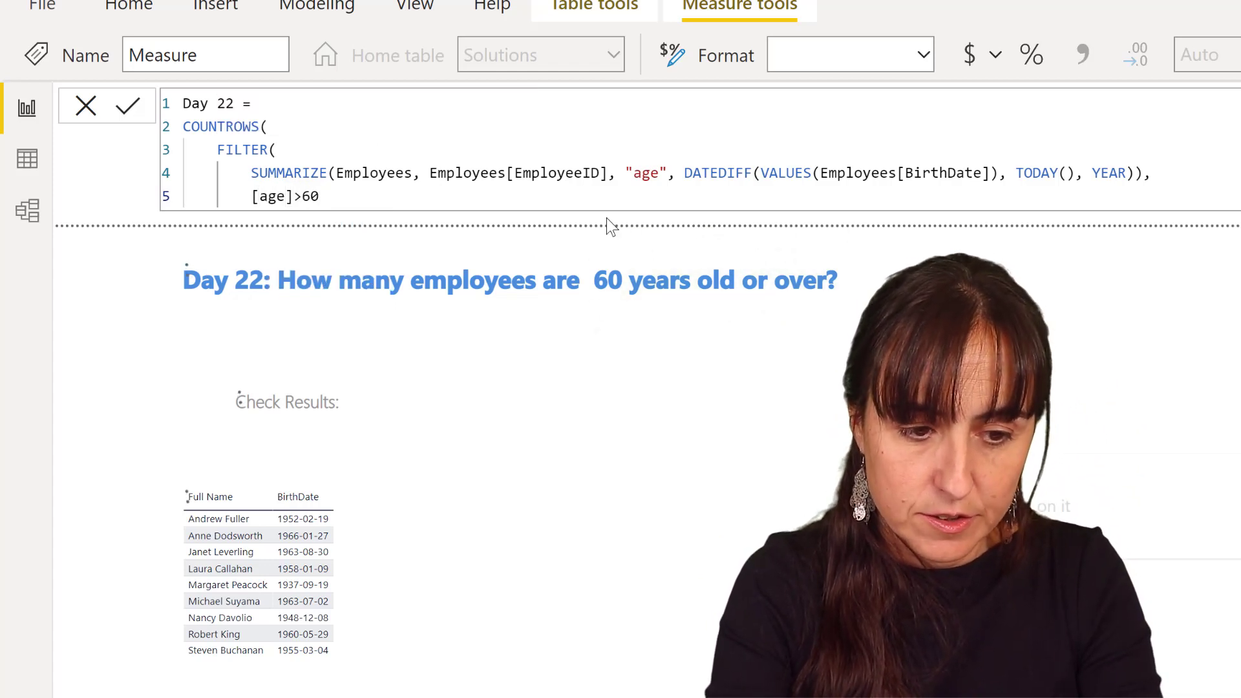
pyautogui.write('))')
# Commit the Day 22 measure and place it on the page as a card showing 6.
pyautogui.press('Return')
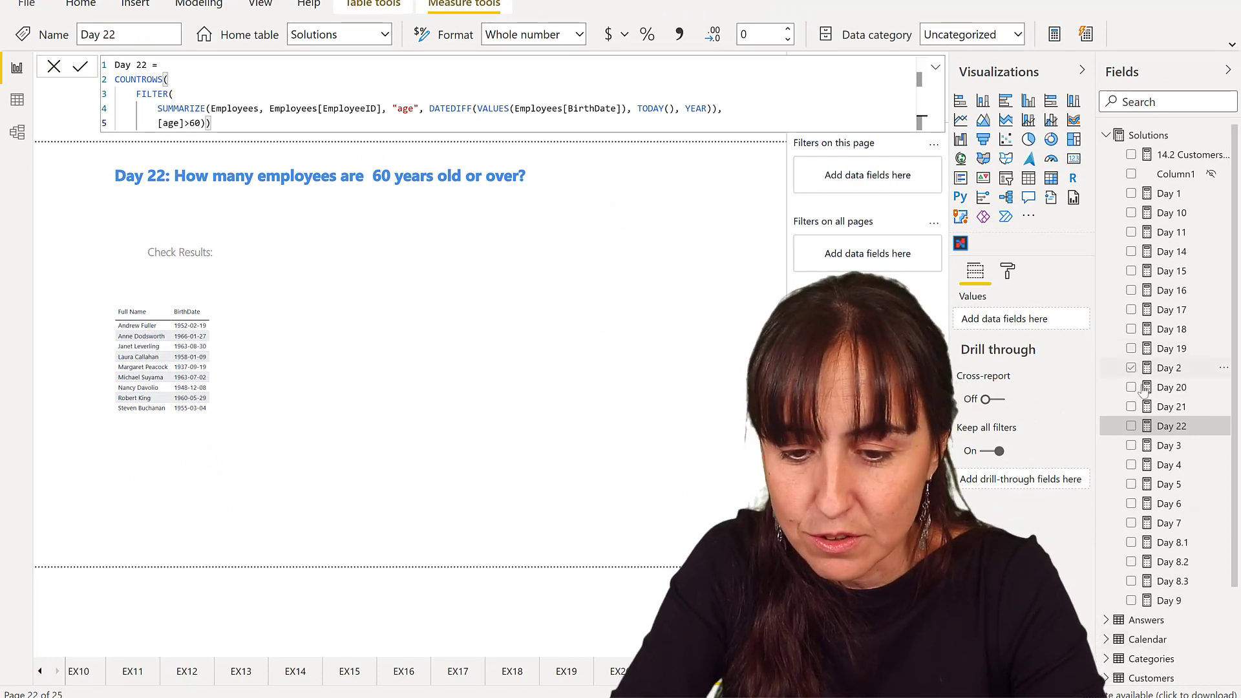
pyautogui.moveTo(1181, 428); pyautogui.dragTo(657, 250)
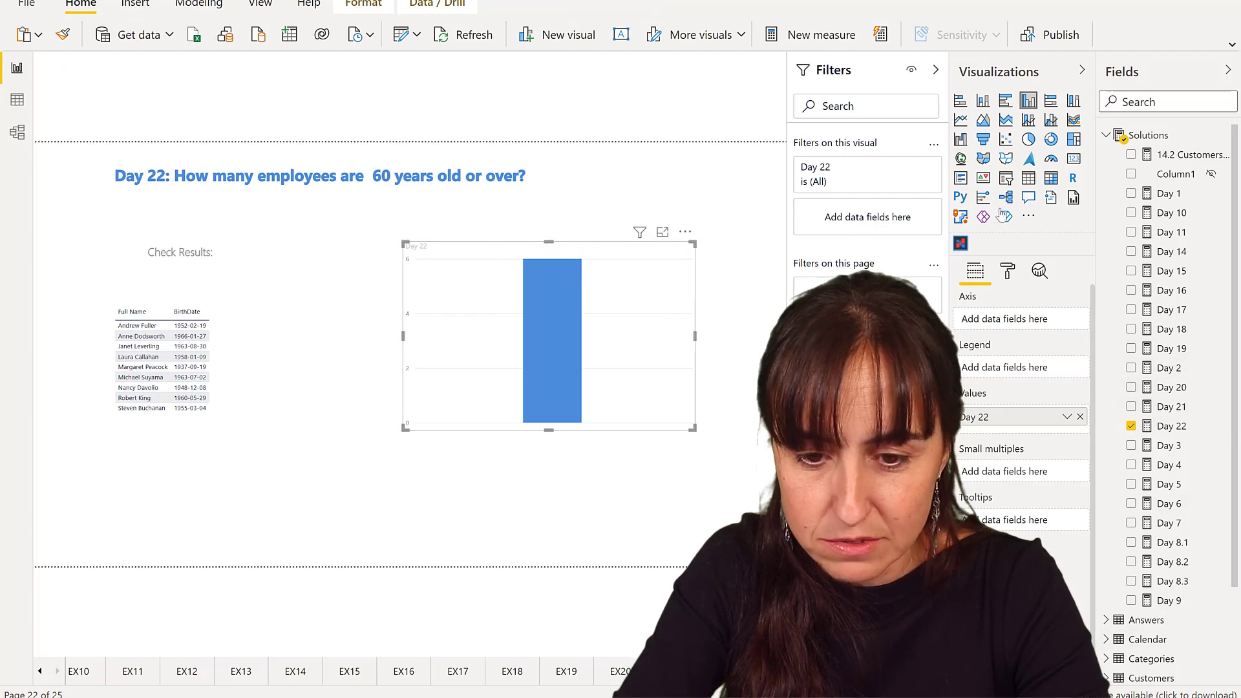
pyautogui.click(1073, 159)
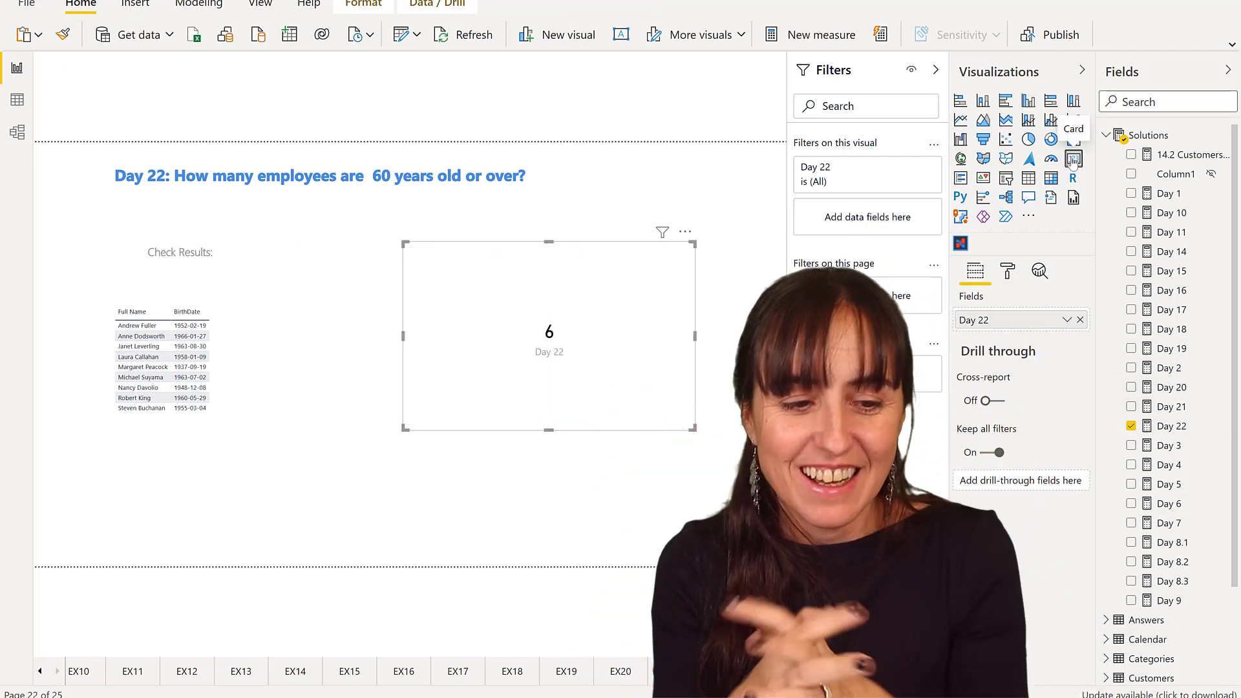